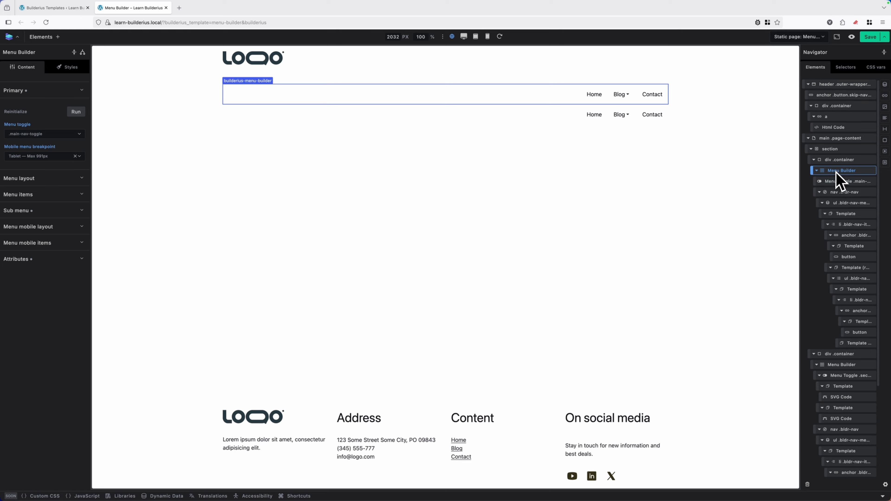
- Collapse both Menu Builder elements in the element tree and review the primary settings of each one
left_click(816, 171)
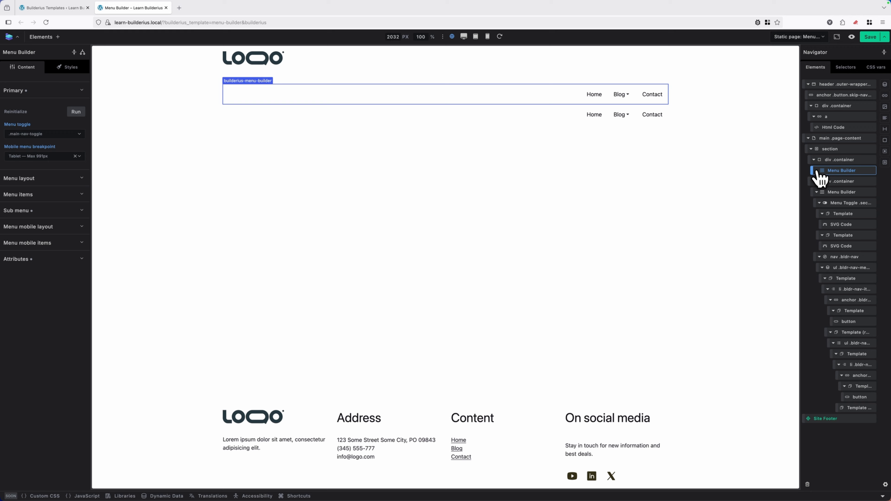
left_click(817, 192)
left_click(837, 192)
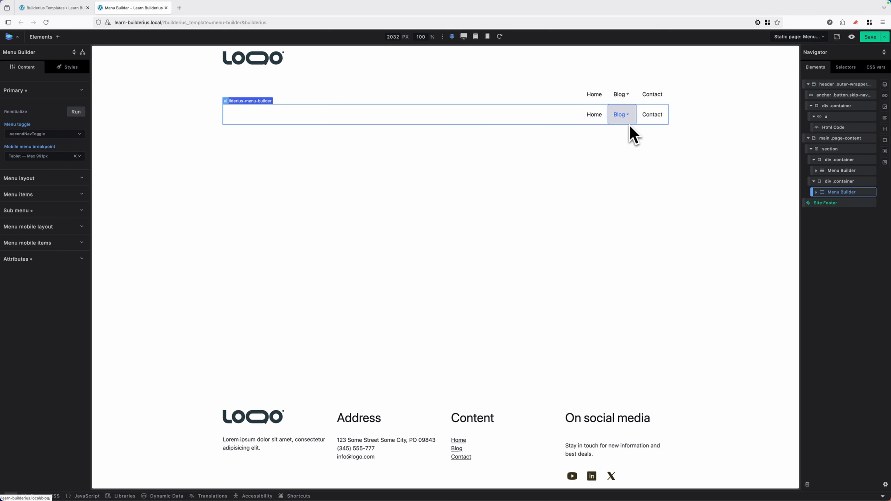
left_click(837, 172)
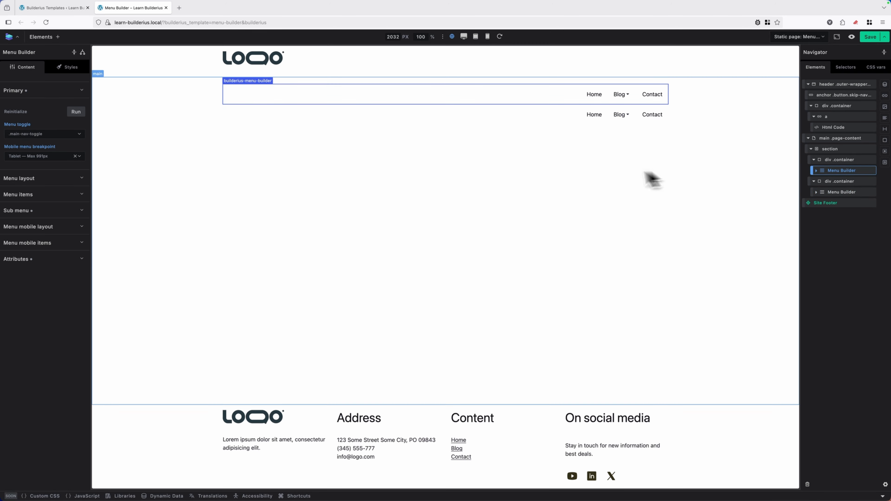
- Delete the submenu template, including its nested list, from the first Menu Builder's structure
left_click(817, 171)
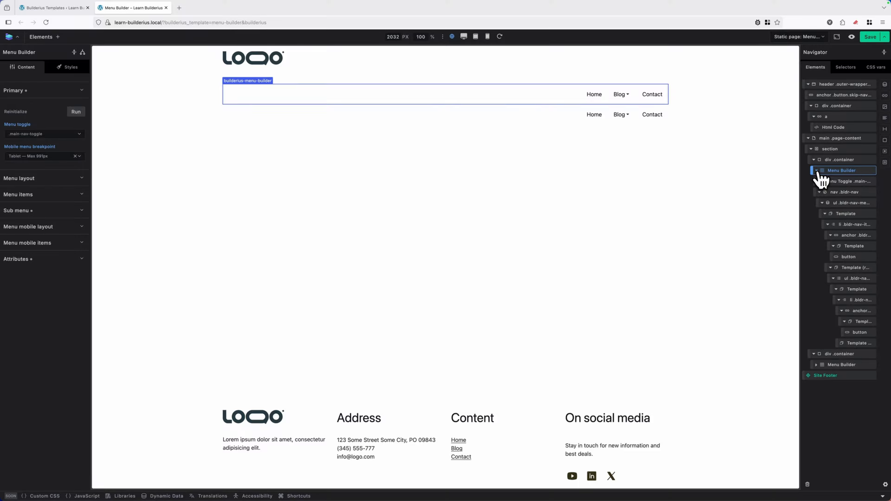
left_click(842, 196)
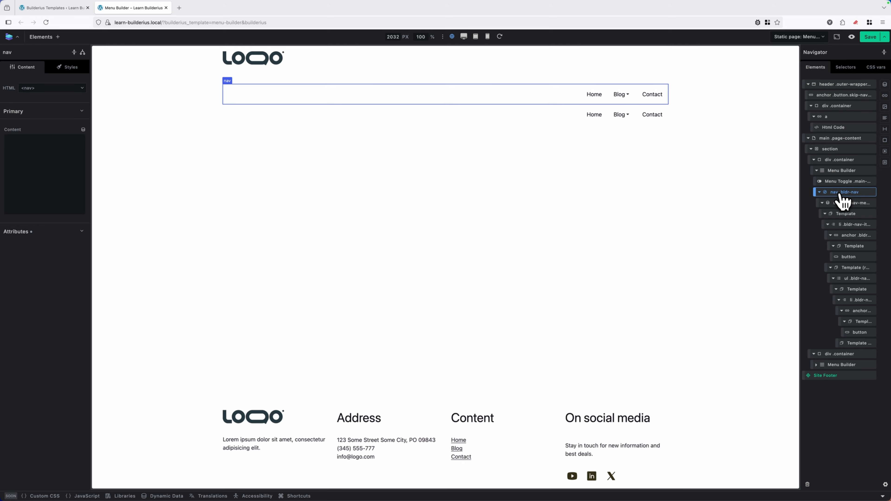
right_click(849, 270)
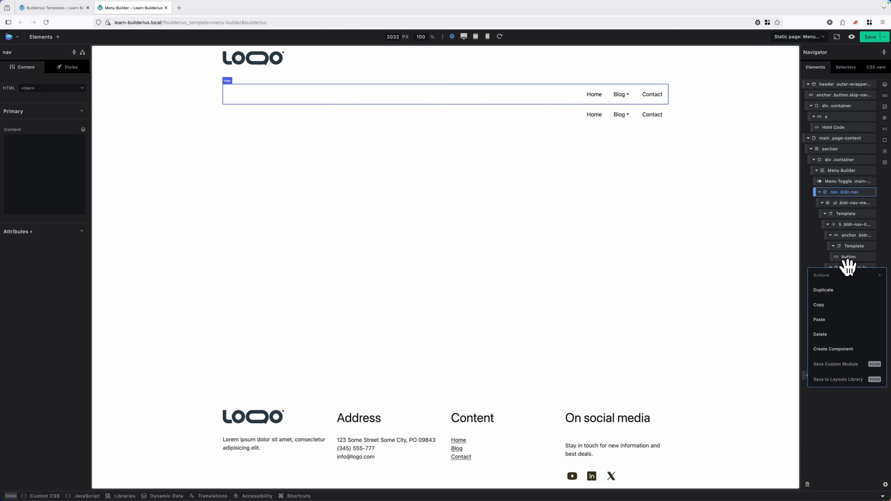
left_click(834, 335)
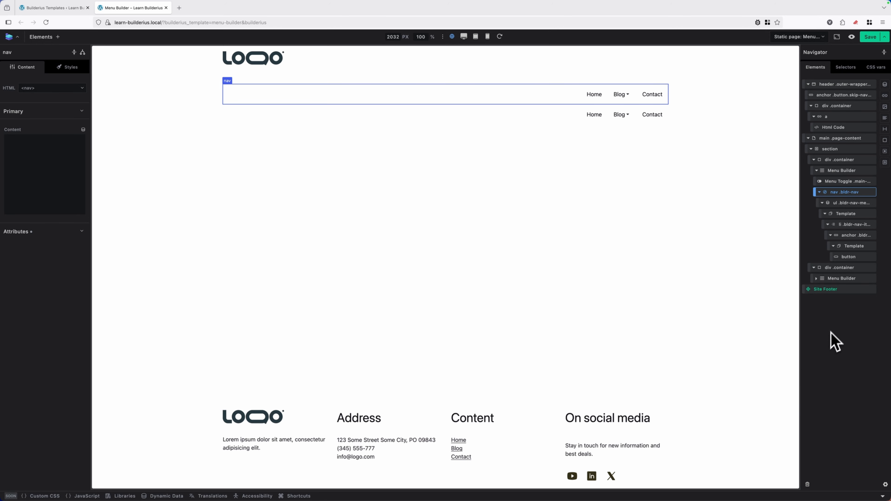
- Delete the button and its enclosing template from the first menu's anchor element, leaving the anchor selected
right_click(850, 262)
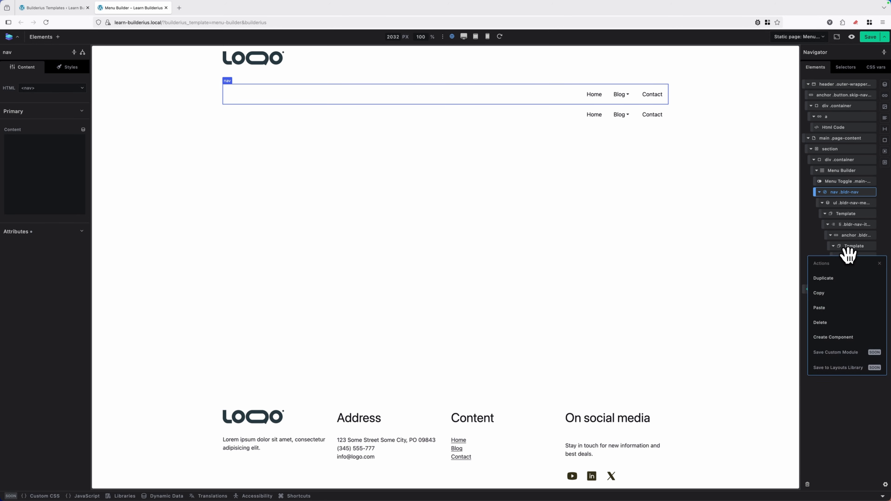
left_click(828, 324)
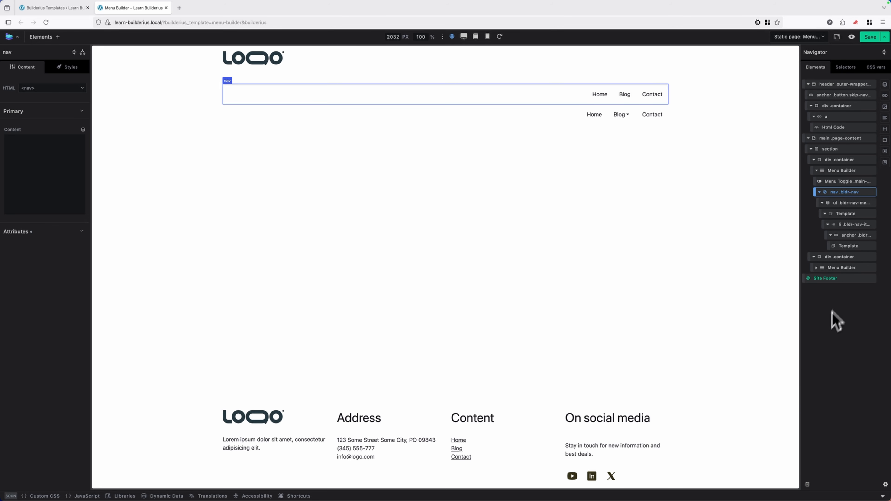
right_click(848, 247)
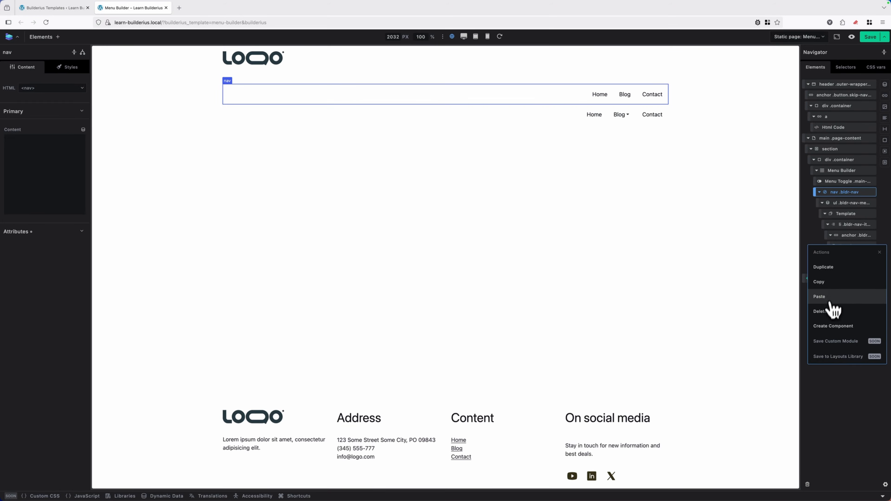
left_click(829, 312)
left_click(848, 236)
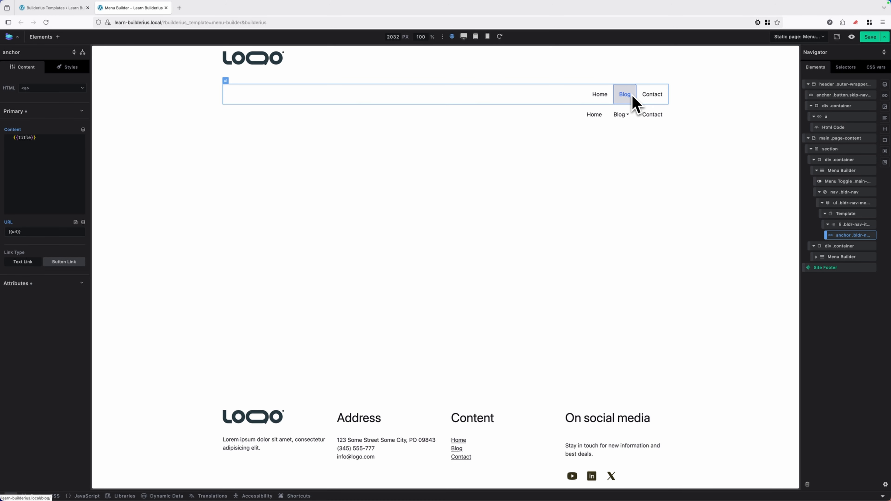
- Remove the .bldr-nav class from the first menu's nav element and the .bldr-nav-menu class from its ul
left_click(850, 193)
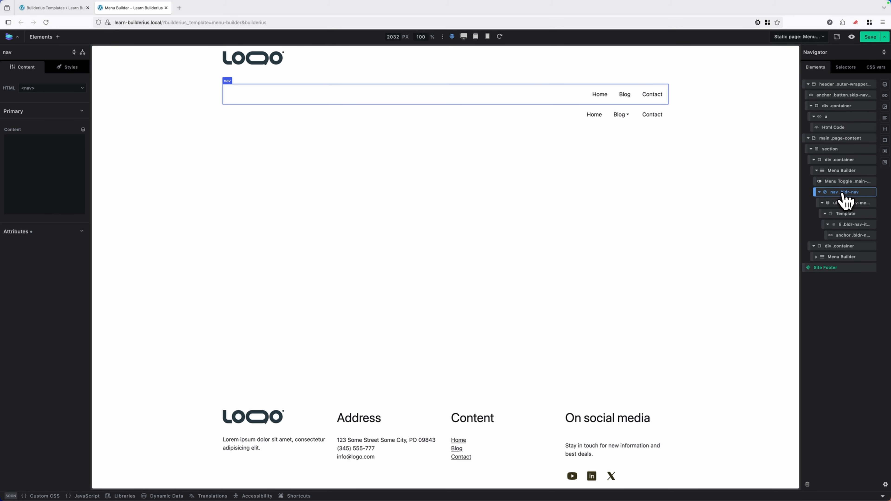
left_click(67, 69)
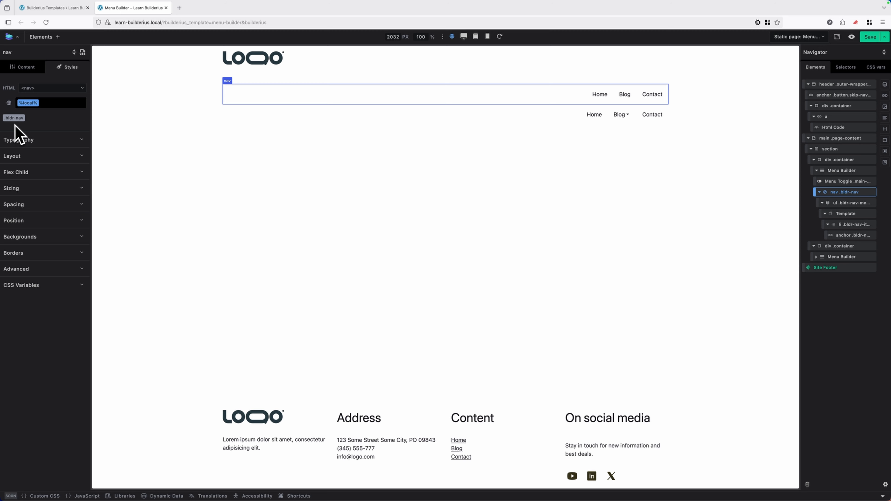
left_click(23, 118)
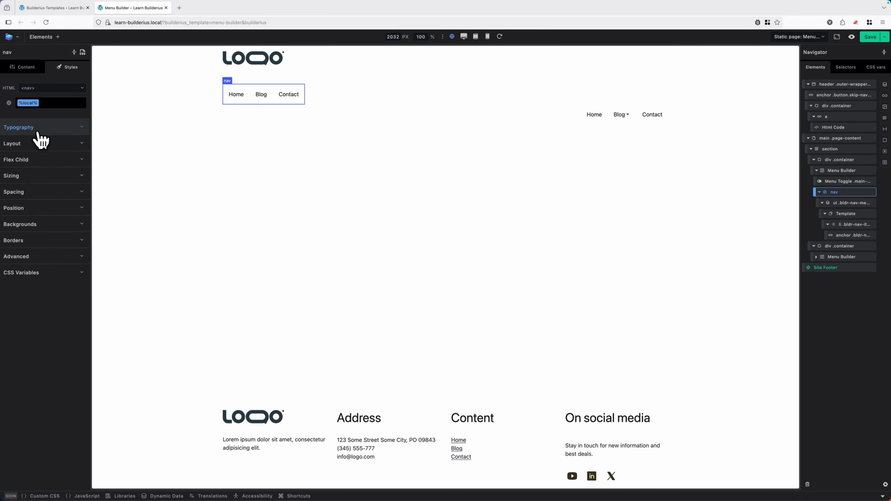
left_click(849, 203)
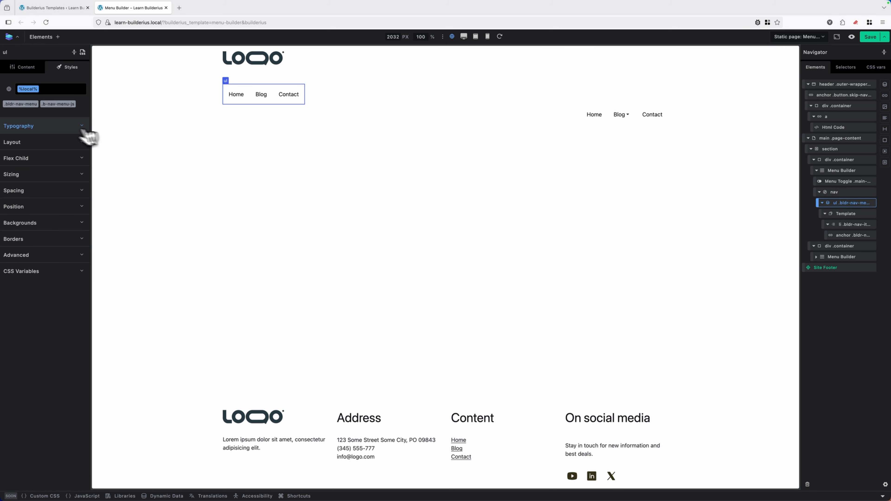
left_click(34, 105)
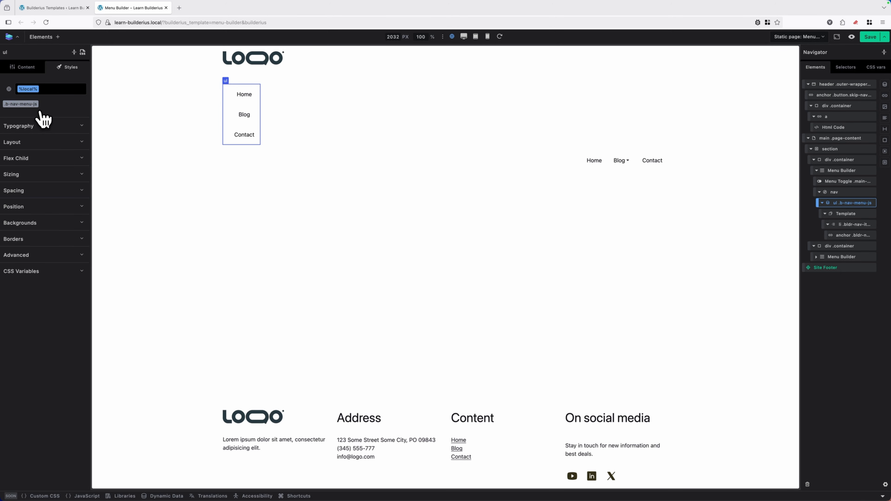
- Remove the .bldr-nav-item class from the first menu's li and the .bldr-nav-link class from its anchor
left_click(852, 226)
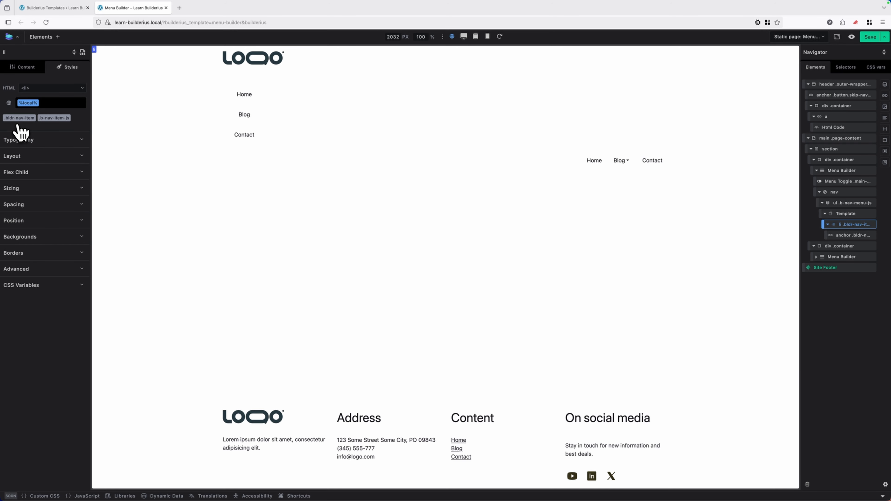
left_click(32, 118)
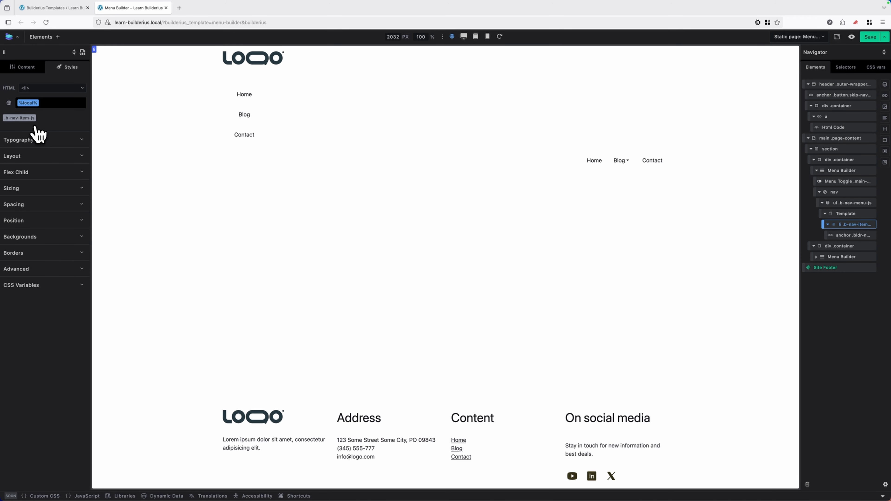
left_click(856, 235)
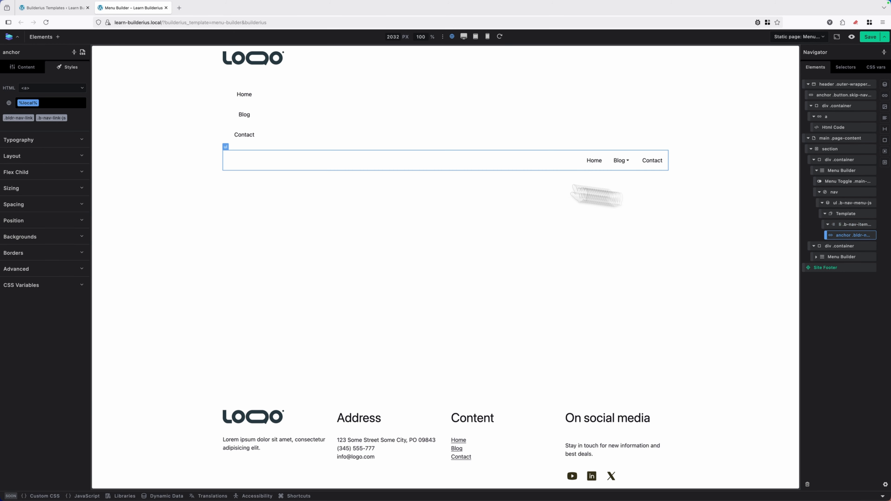
left_click(29, 118)
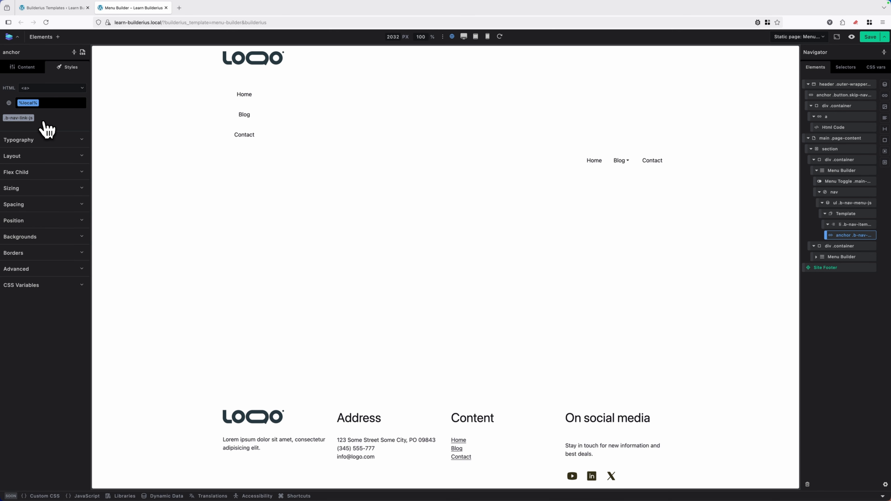
- Reinitialize the first menu's ul collection to refresh its rendering on the page
left_click(849, 207)
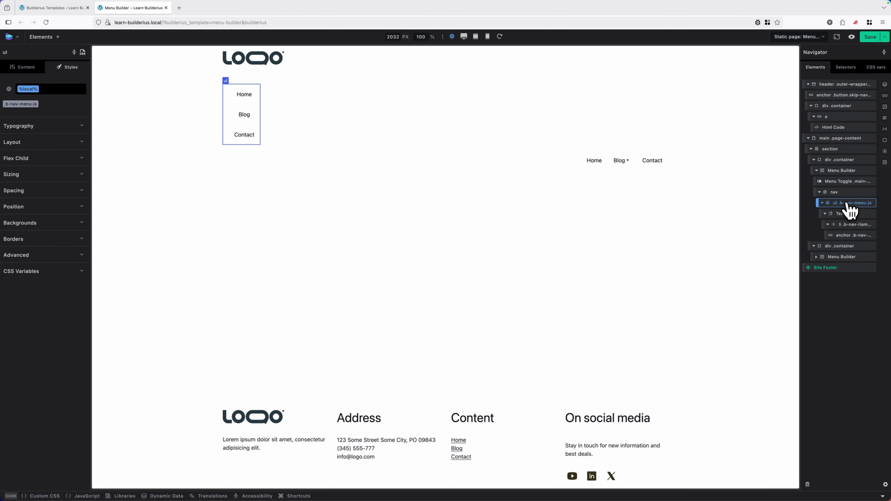
left_click(28, 68)
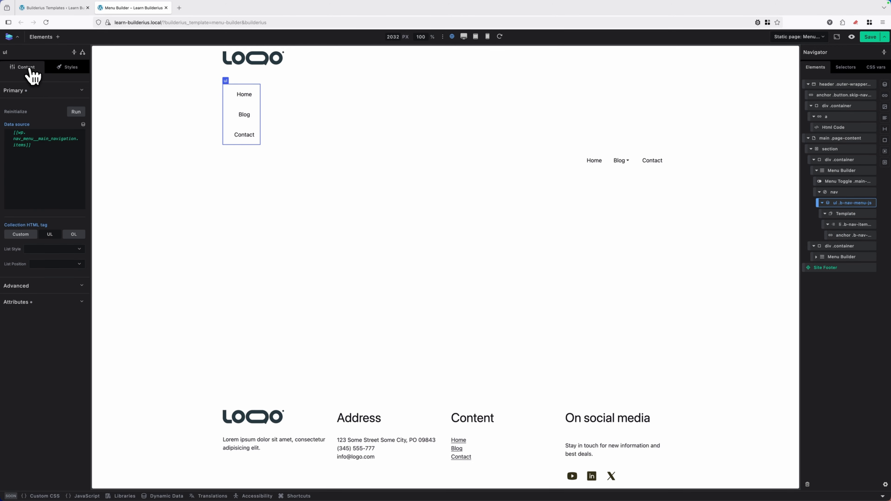
left_click(70, 112)
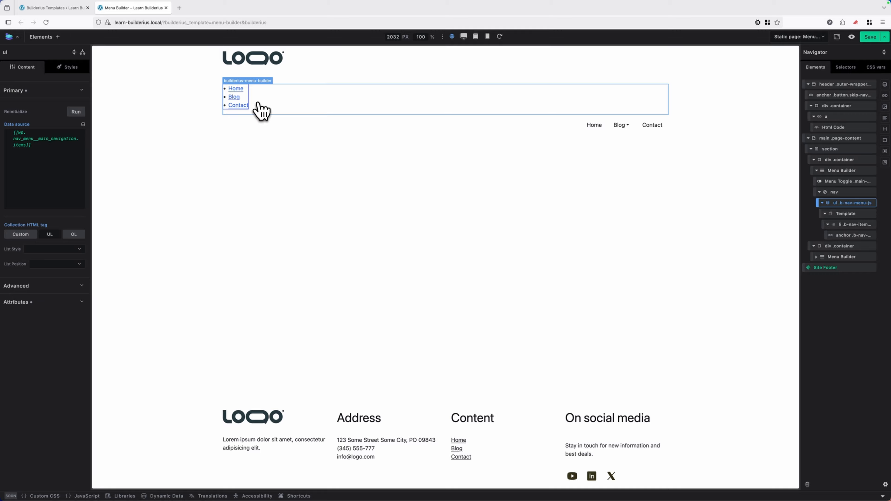
- Preview the page at tablet width, try both menu toggles and the second menu's Blog submenu, and return to the default view
left_click(476, 37)
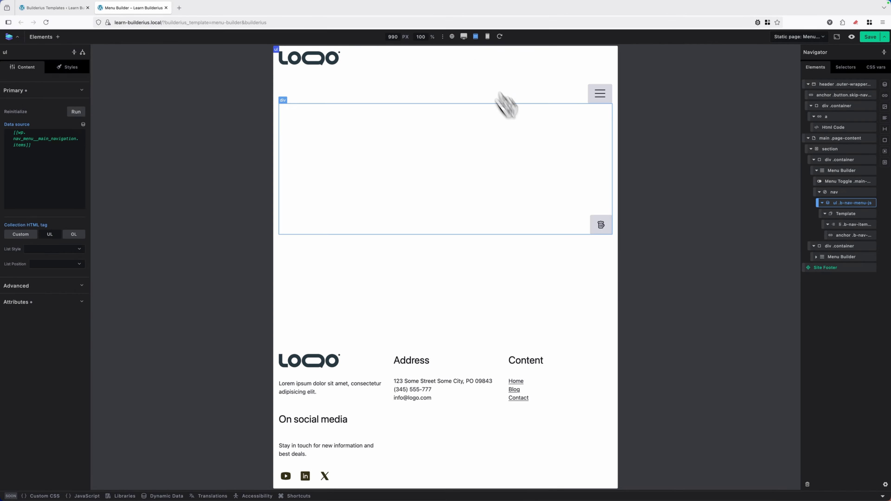
left_click(600, 94)
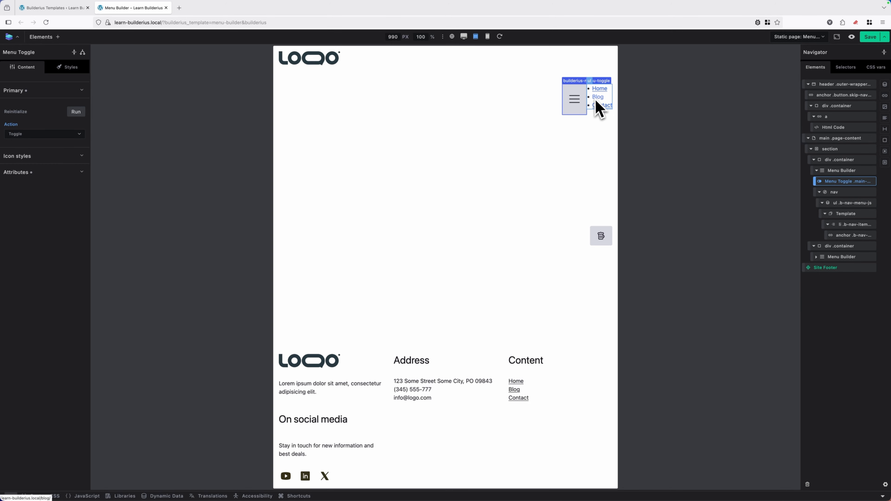
left_click(602, 241)
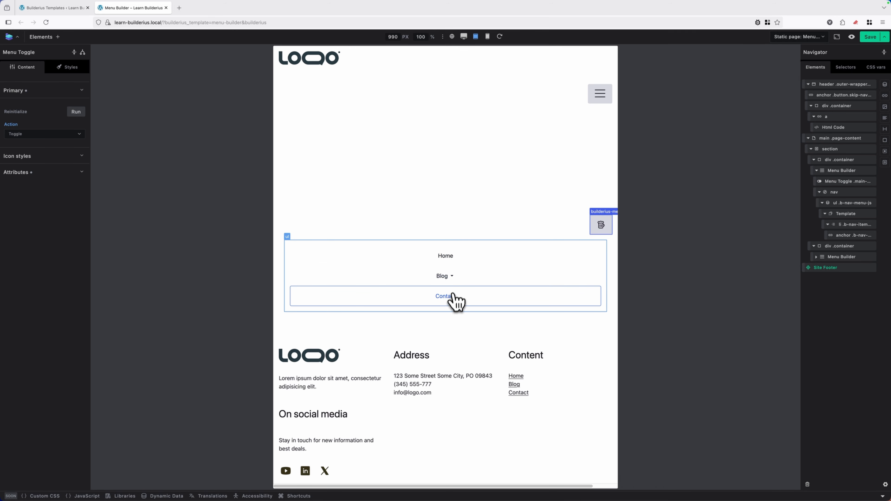
left_click(453, 279)
left_click(452, 278)
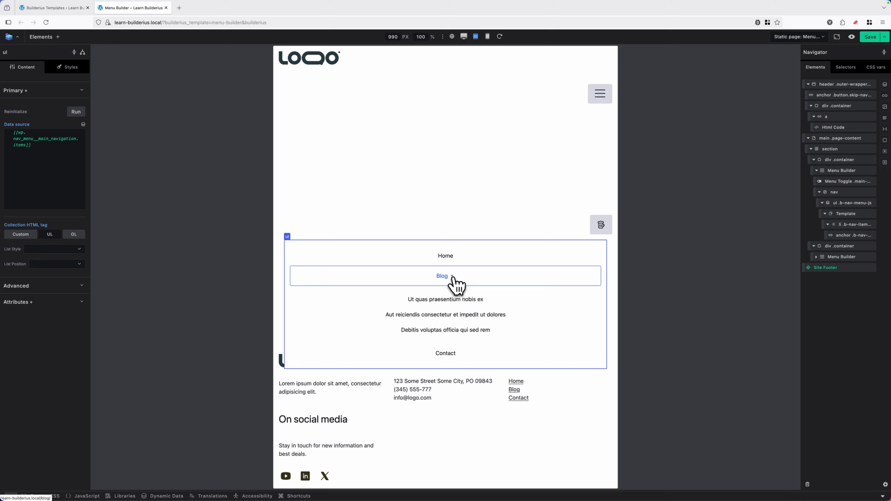
left_click(600, 228)
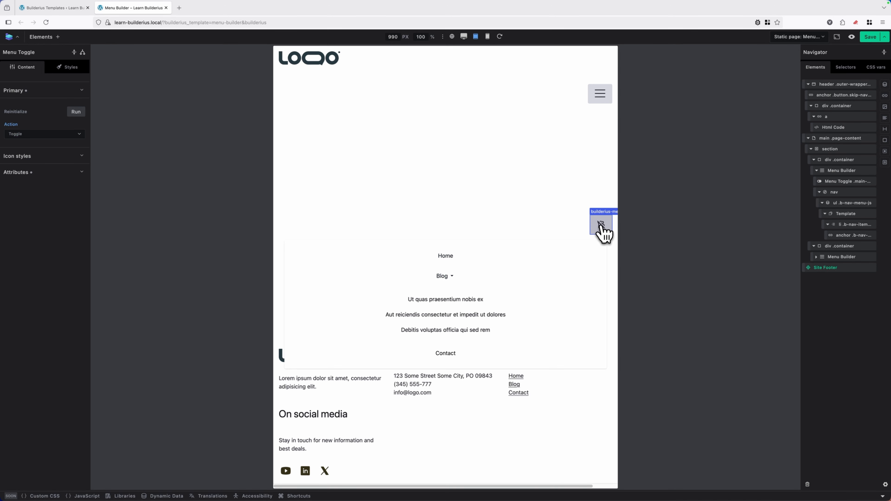
left_click(452, 36)
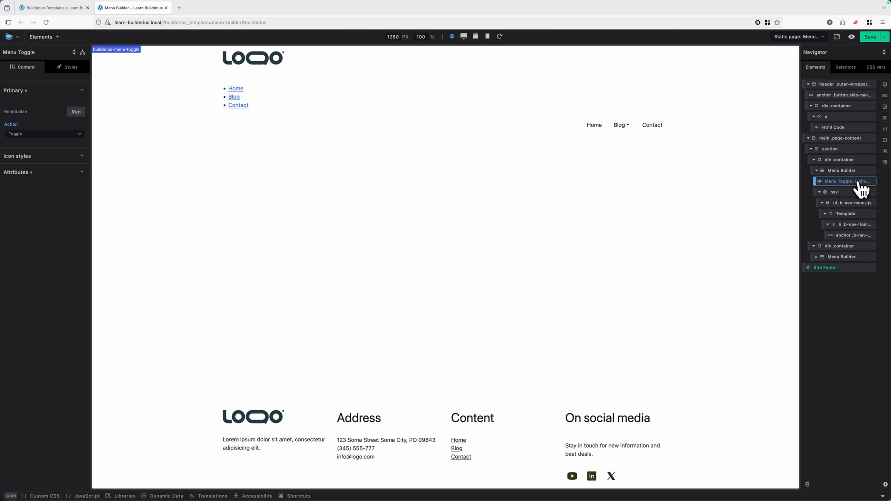
- Duplicate the Menu Toggle inside the first Menu Builder and select the lower of the two toggles
right_click(849, 183)
left_click(831, 204)
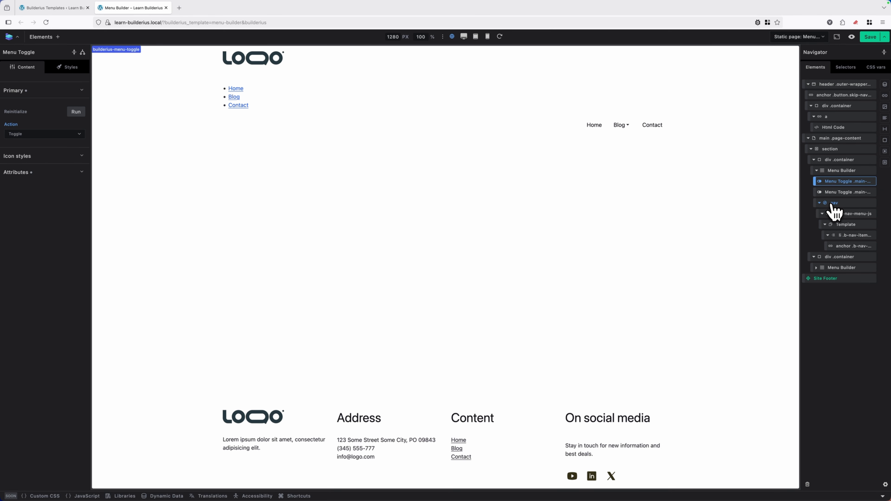
left_click(834, 193)
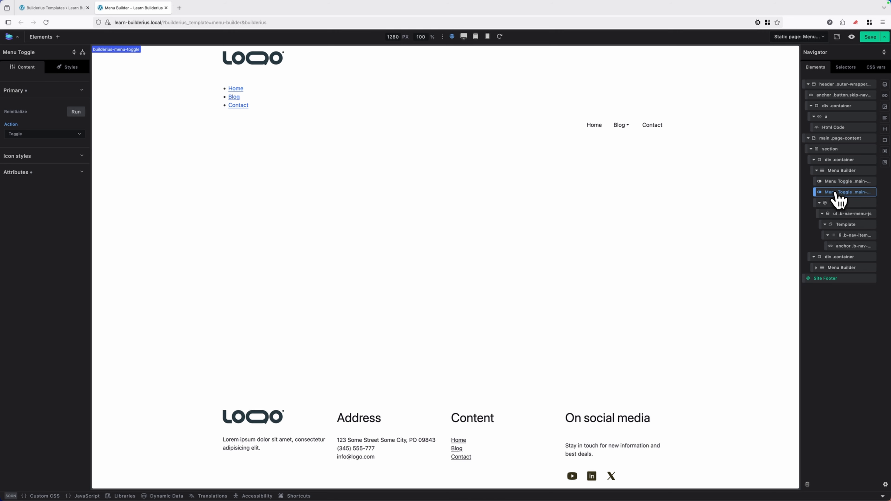
- Rename the upper toggle of the first menu to "Menu Toggle C" and set its action to Close
left_click(841, 182)
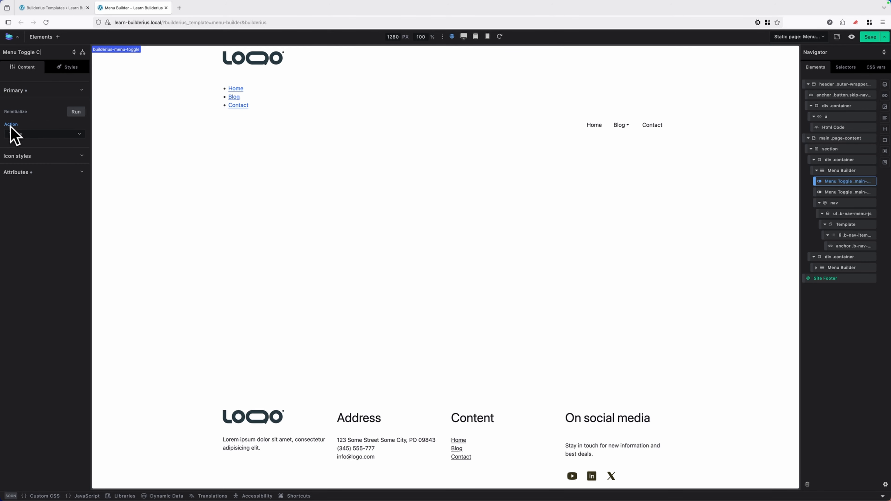
left_click(21, 135)
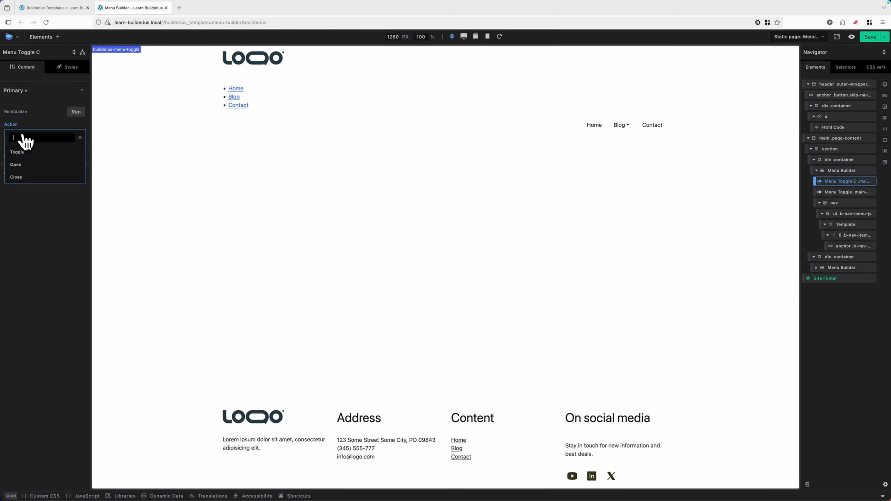
left_click(29, 178)
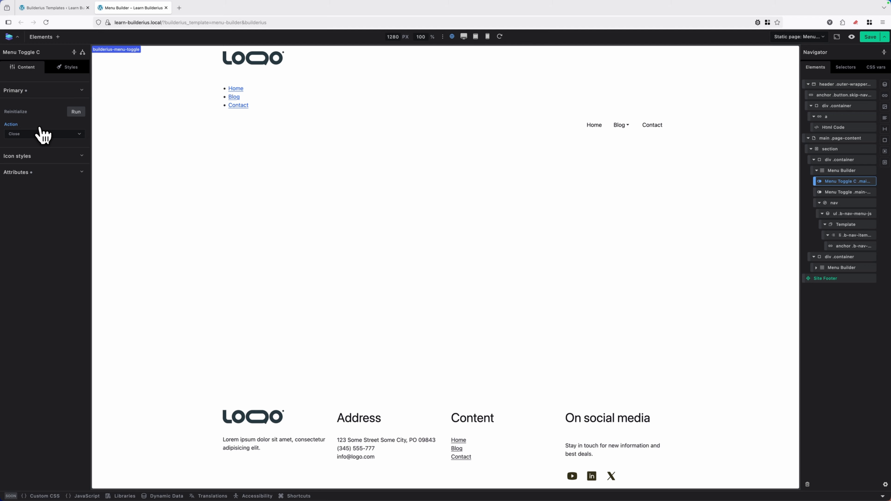
- Rename the lower toggle of the first menu to "Menu Toggle O" and set its action to Open
left_click(846, 193)
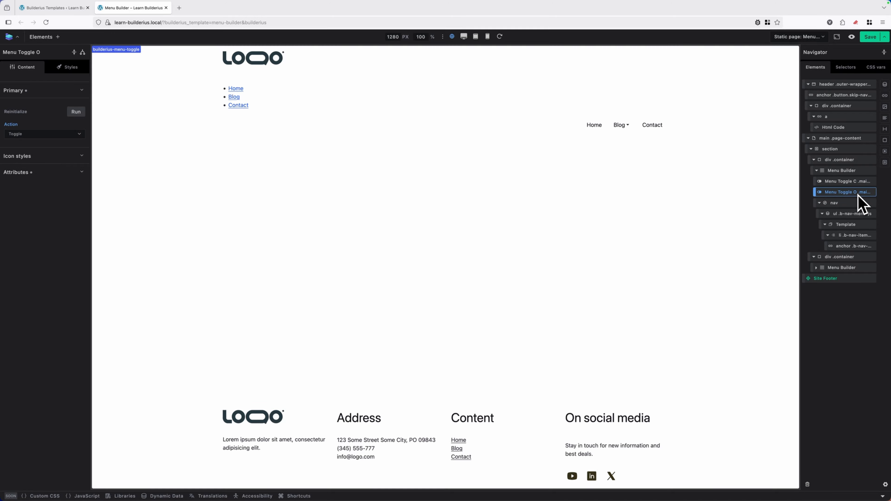
left_click(19, 137)
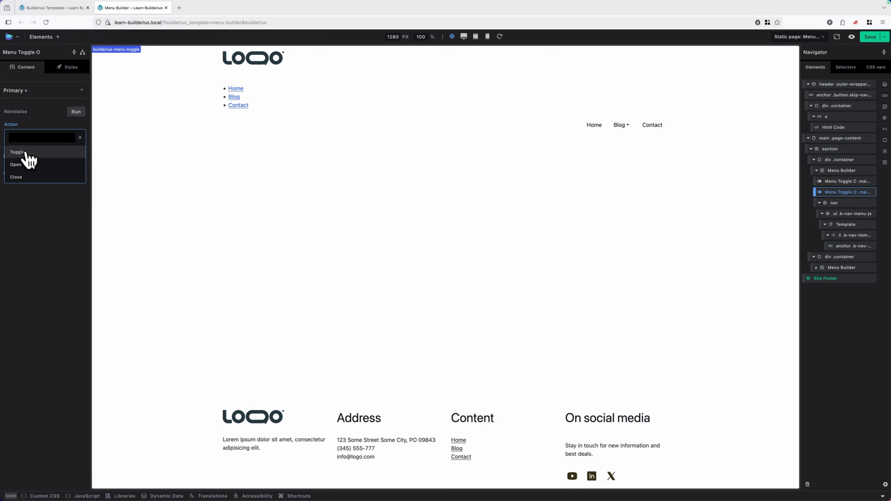
left_click(16, 166)
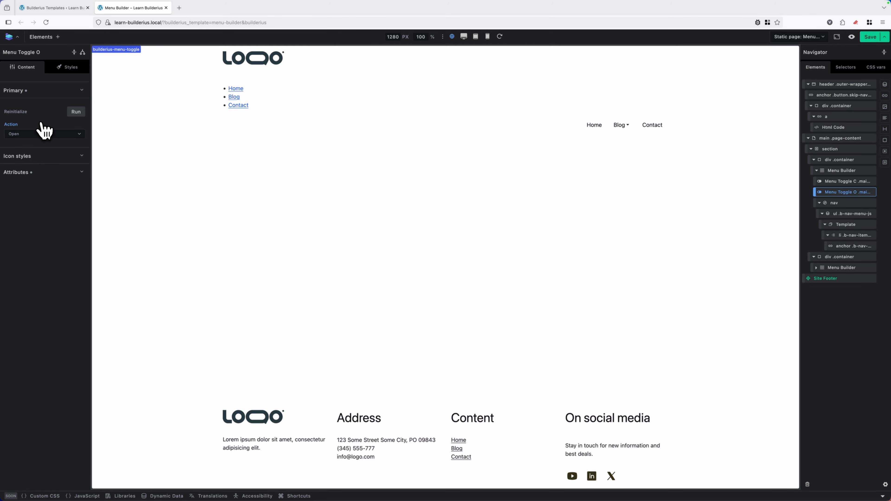
- Preview the page at tablet width and try the first menu's separate open and close toggles
left_click(475, 36)
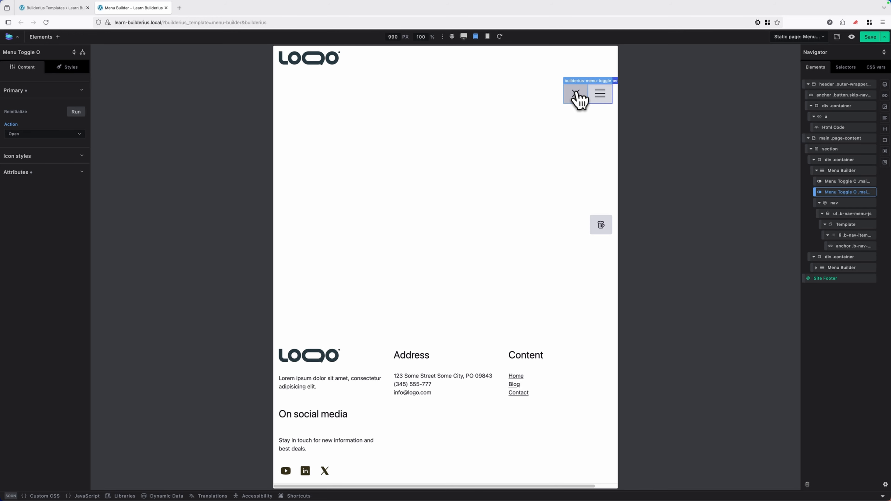
left_click(604, 102)
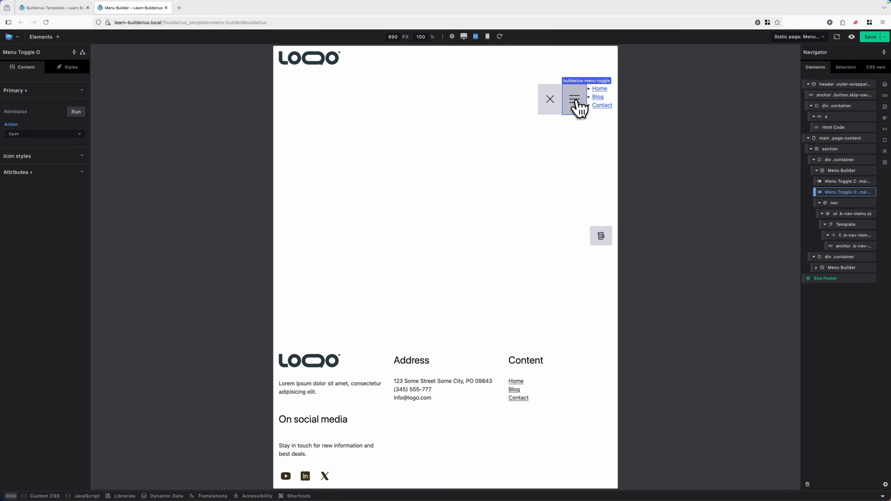
left_click(553, 105)
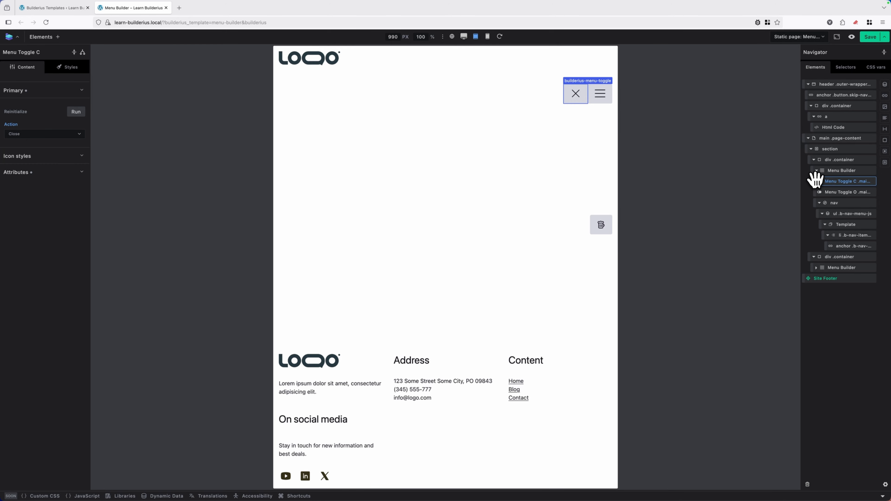
- Move Menu Toggle C and the first Menu Builder into the header's container, directly after the logo link
left_click(814, 117)
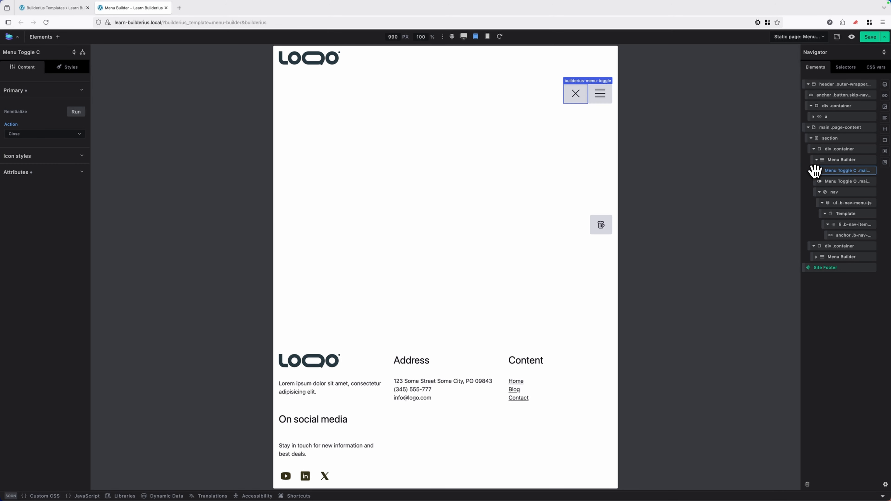
left_click_drag(815, 171, 813, 120)
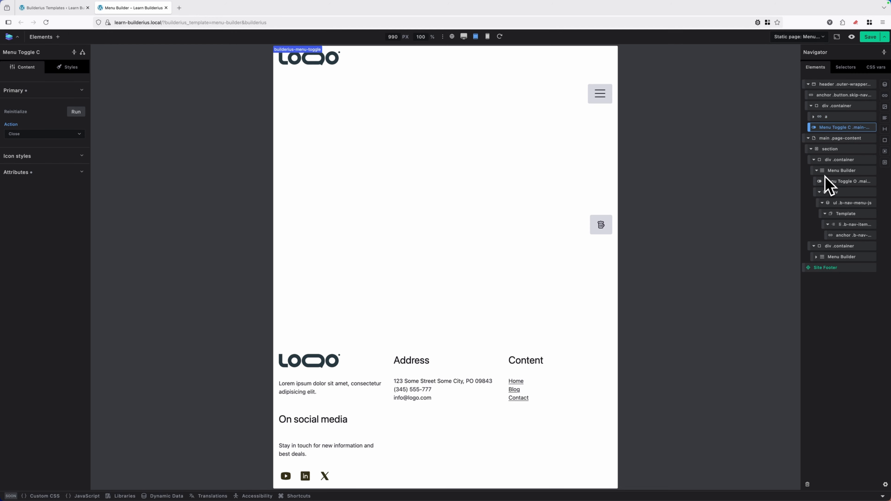
left_click(839, 170)
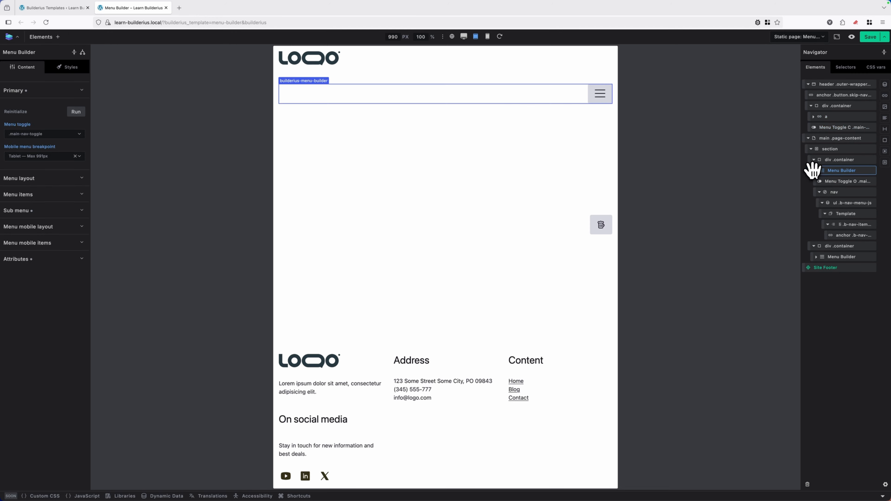
left_click_drag(813, 170, 813, 133)
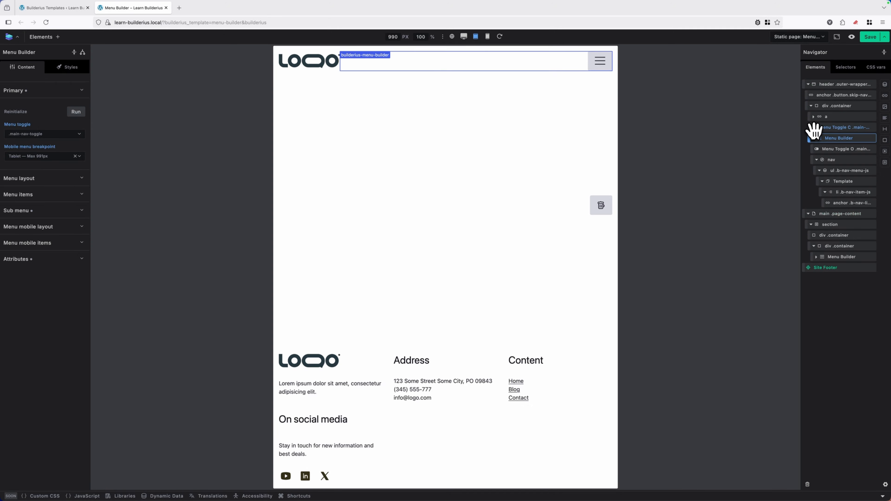
- Collapse the header's Menu Builder and delete the empty container from the page content's section
left_click(814, 138)
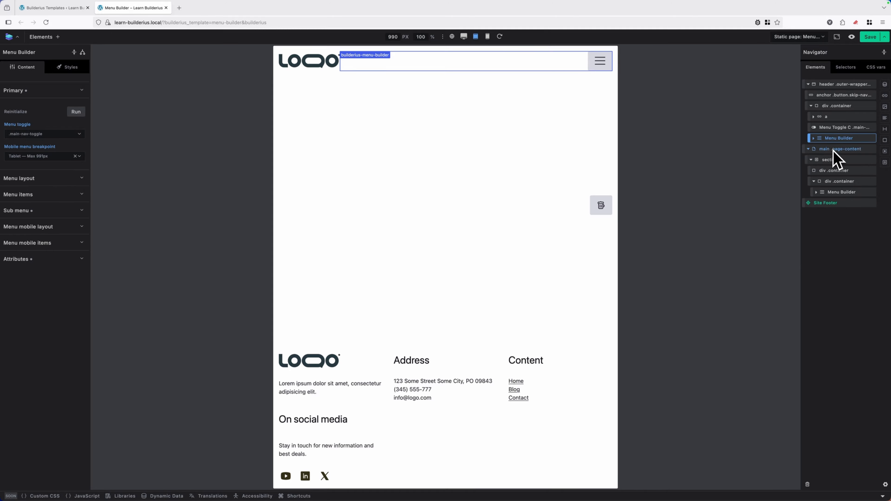
right_click(837, 174)
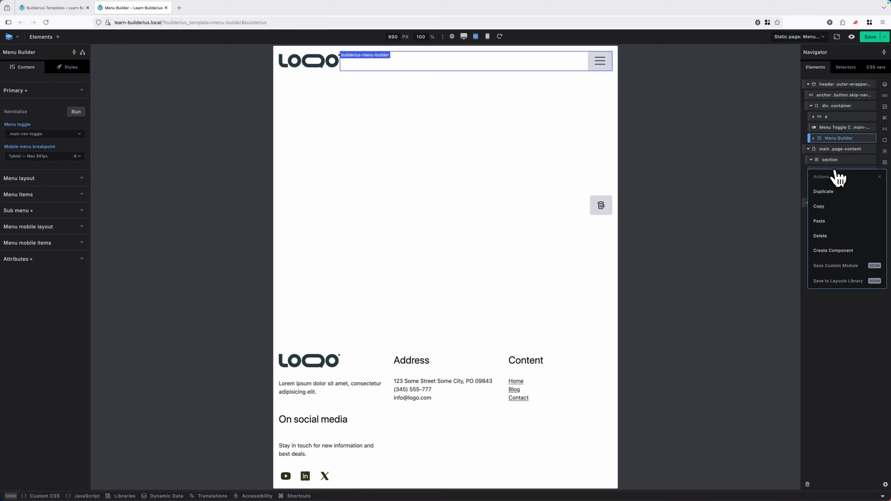
left_click(833, 234)
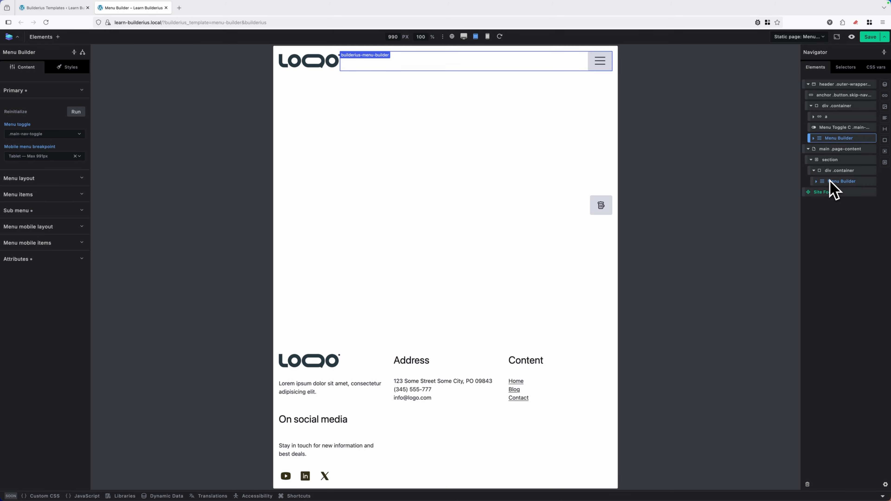
- Return to the default view and set the header Menu Builder's Justify Content to end
left_click(830, 128)
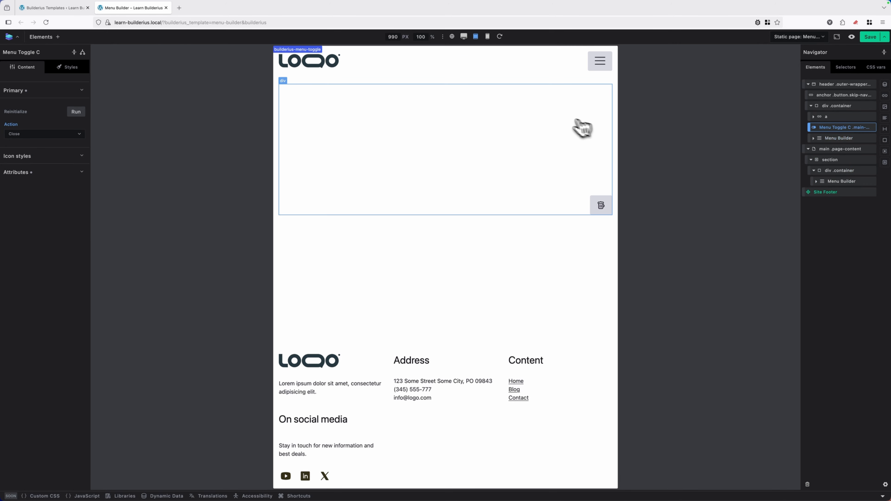
left_click(452, 36)
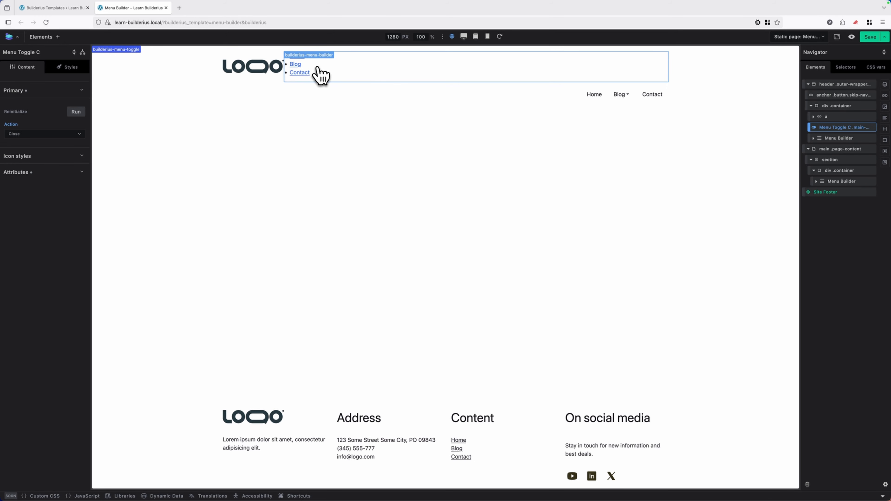
left_click(814, 138)
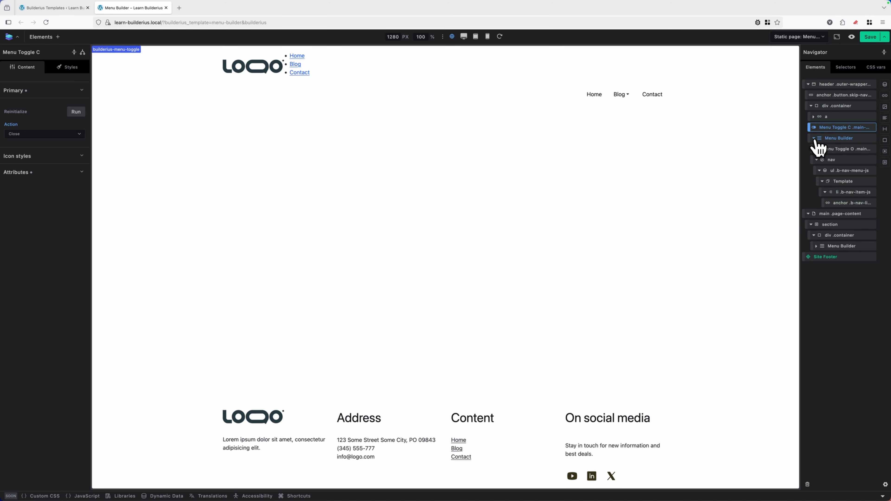
left_click(837, 161)
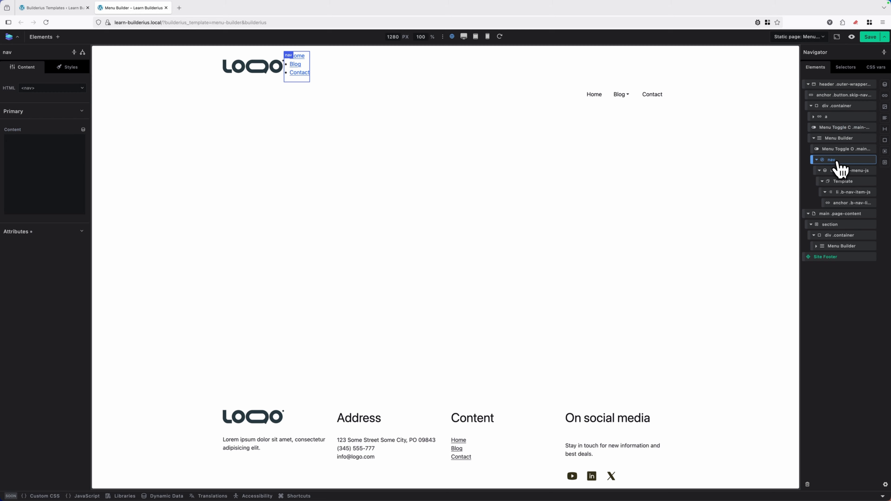
left_click(837, 141)
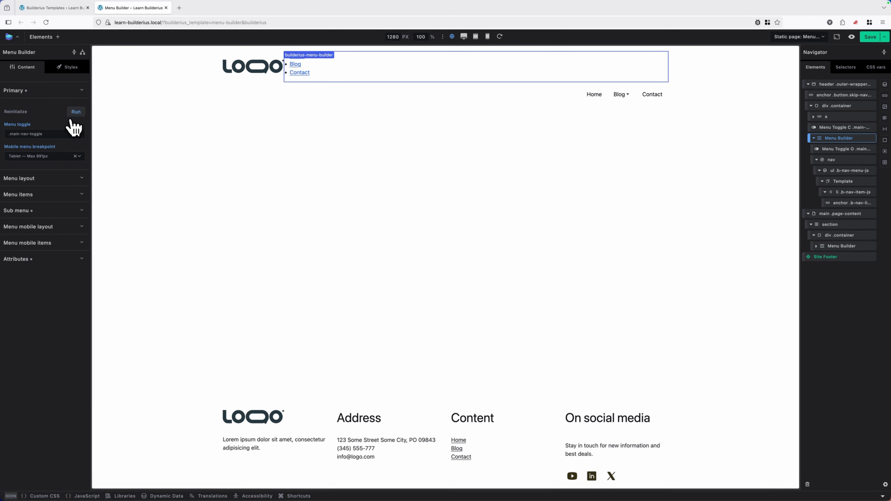
left_click(63, 91)
left_click(67, 67)
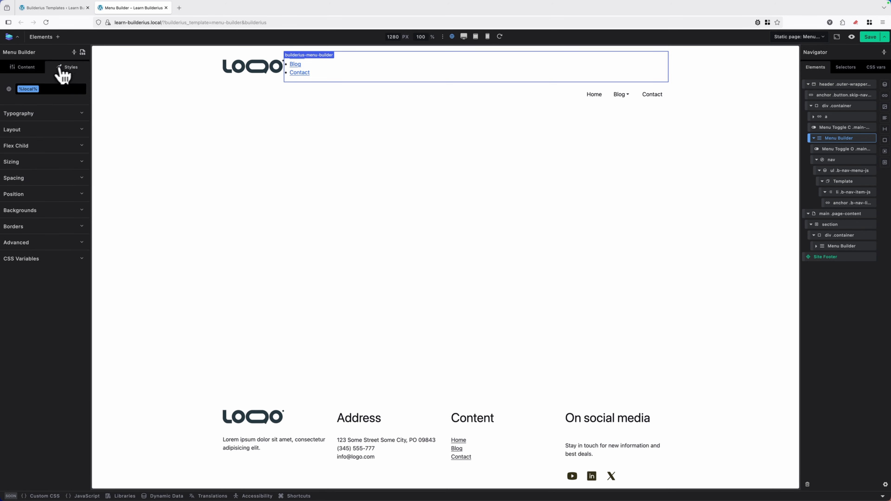
left_click(51, 130)
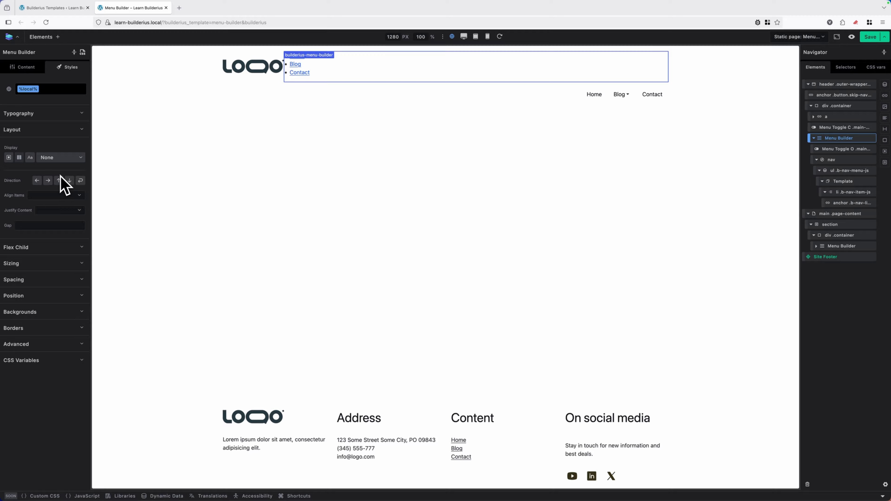
left_click(53, 212)
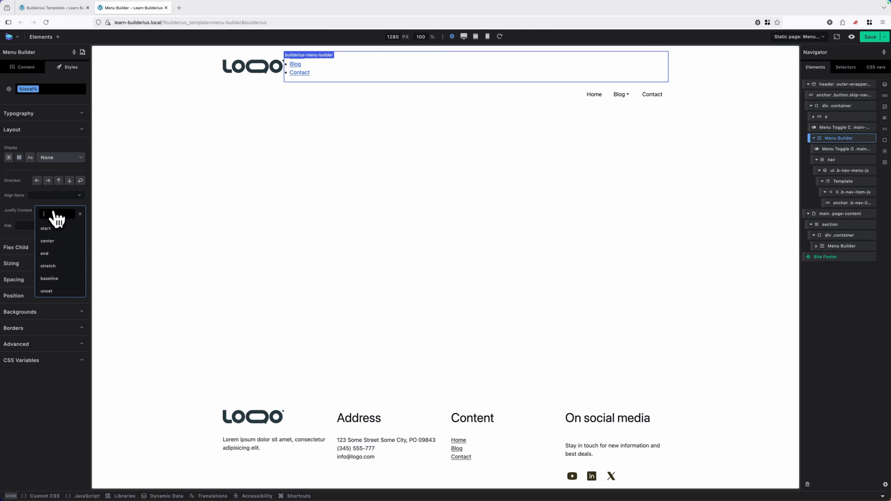
left_click(53, 253)
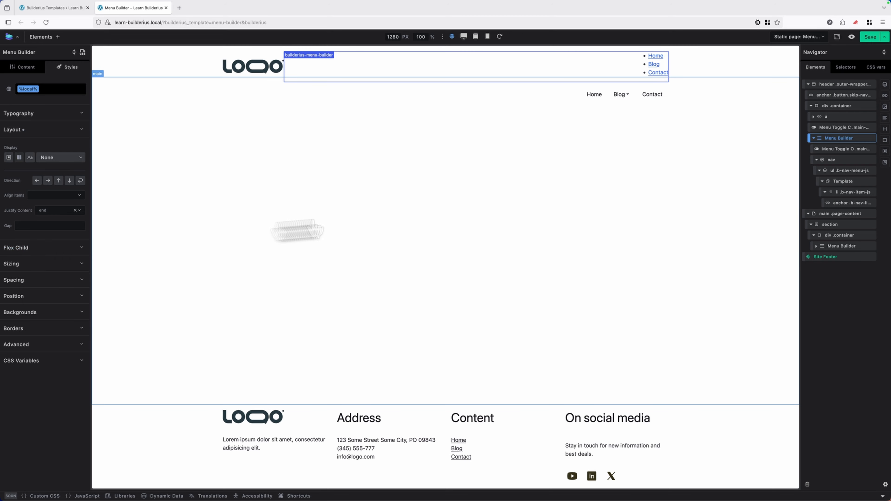
- Add a custom CSS property list-style with the value none to the header menu's ul
left_click(839, 172)
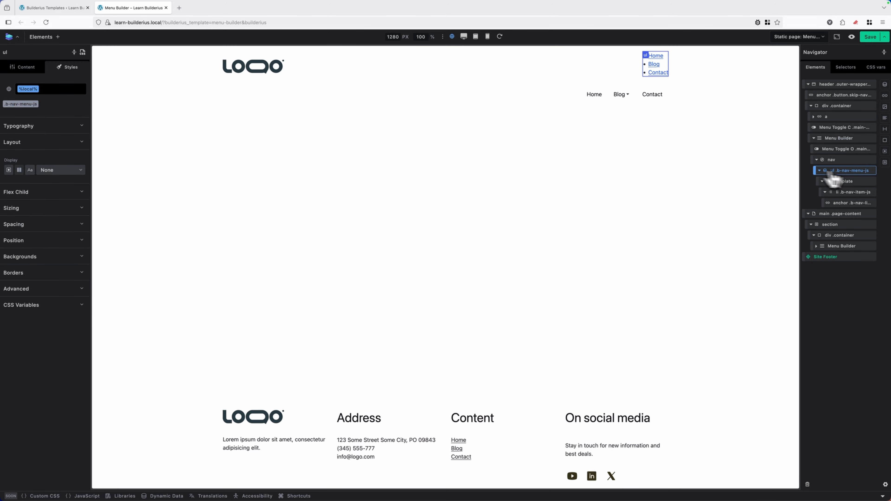
left_click(55, 293)
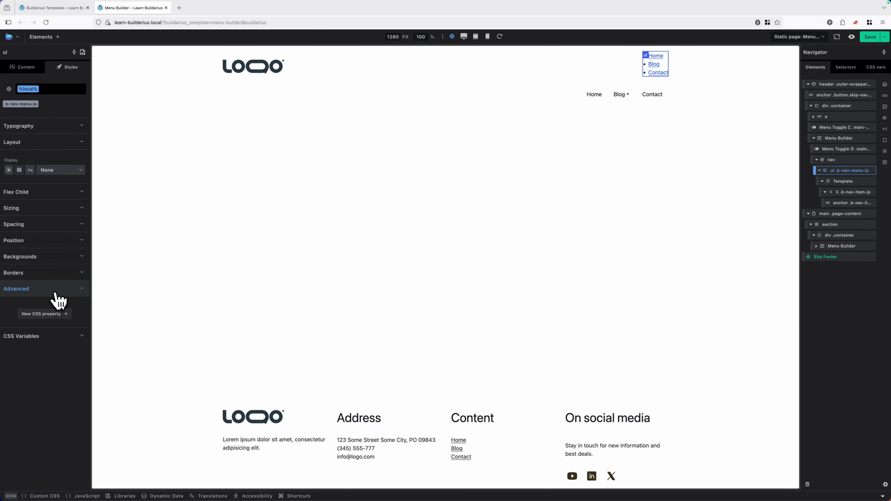
left_click(49, 314)
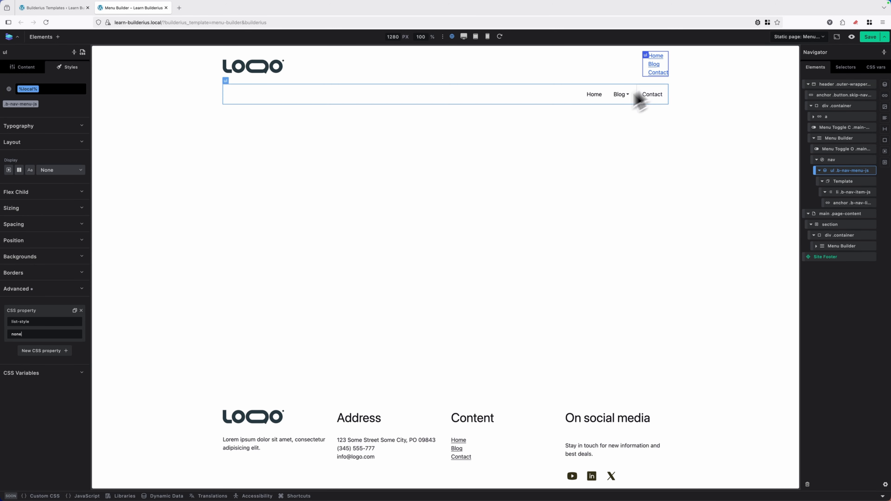
left_click(44, 288)
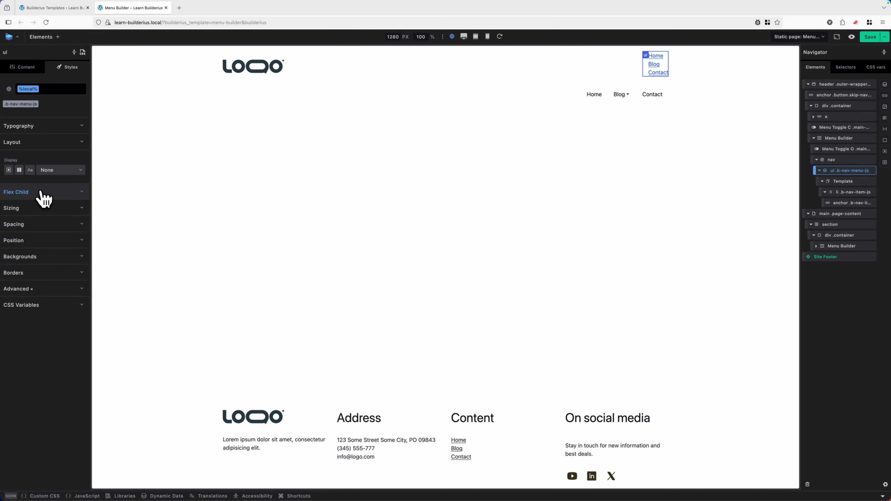
- Lay out the header menu's ul as flex with wrapping and a gap of var(--size--10)
left_click(20, 171)
left_click(21, 171)
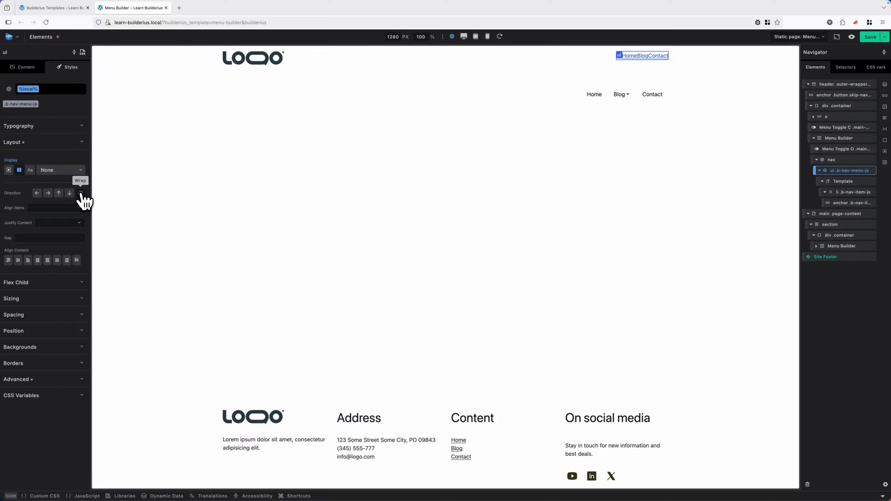
left_click(81, 193)
left_click(45, 238)
right_click(45, 238)
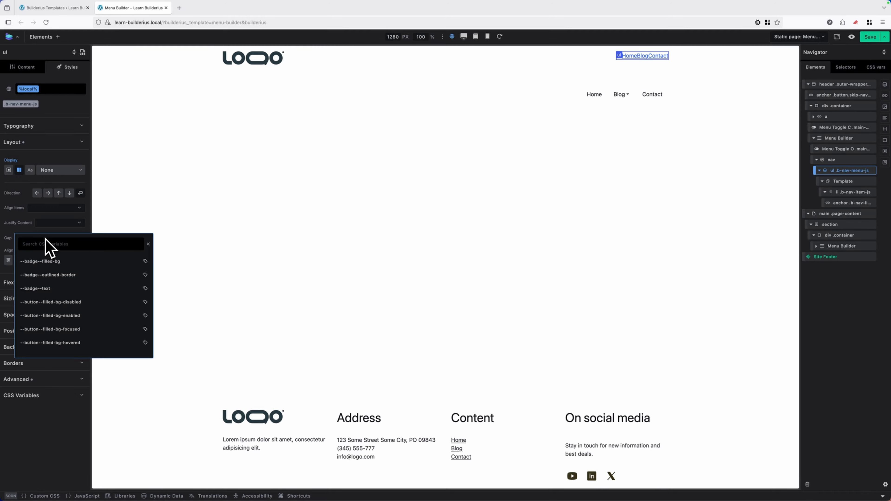
type("size")
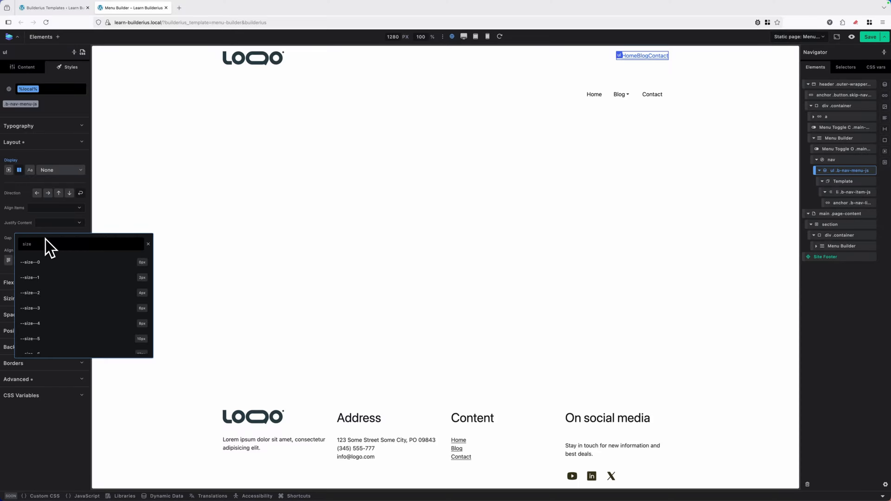
scroll(64, 279, "down", 3)
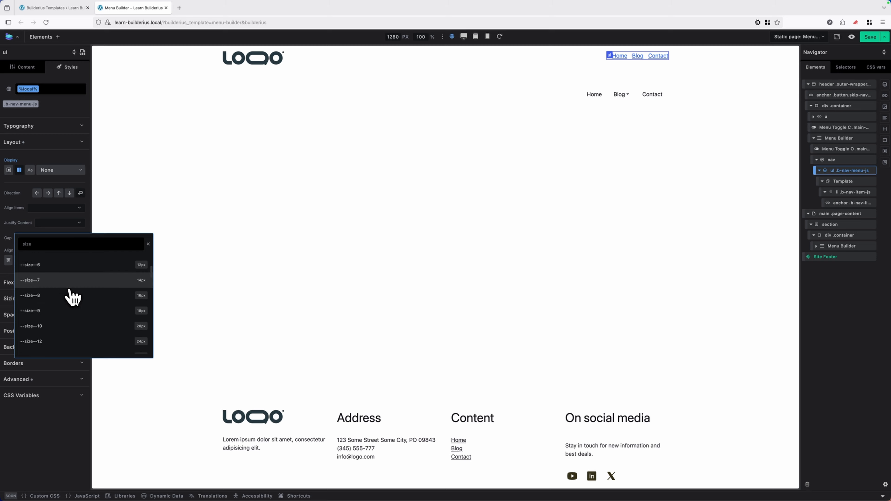
left_click(53, 295)
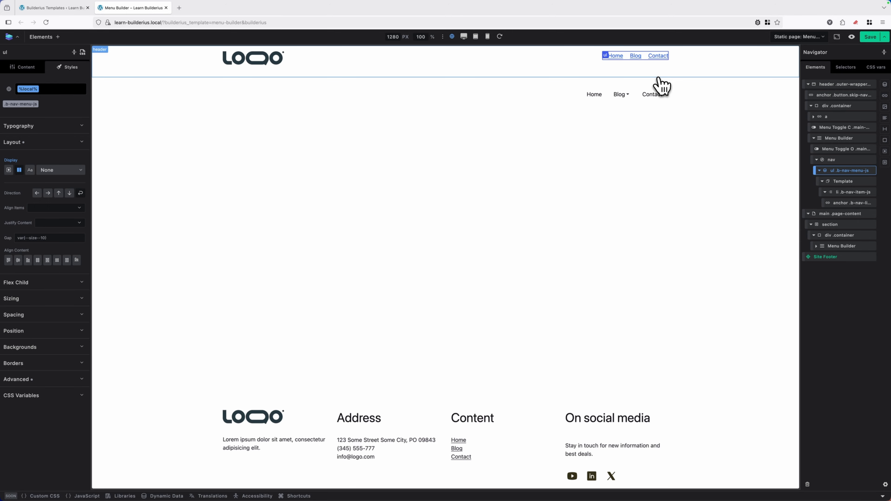
- Inspect the header Menu Builder's markup and style rules in the browser's developer tools, including at tablet width
key("super+alt+k")
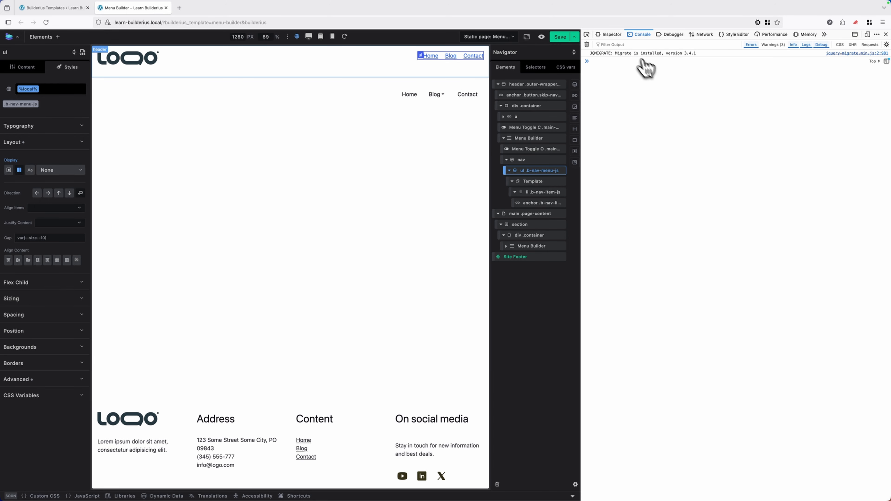
left_click(611, 35)
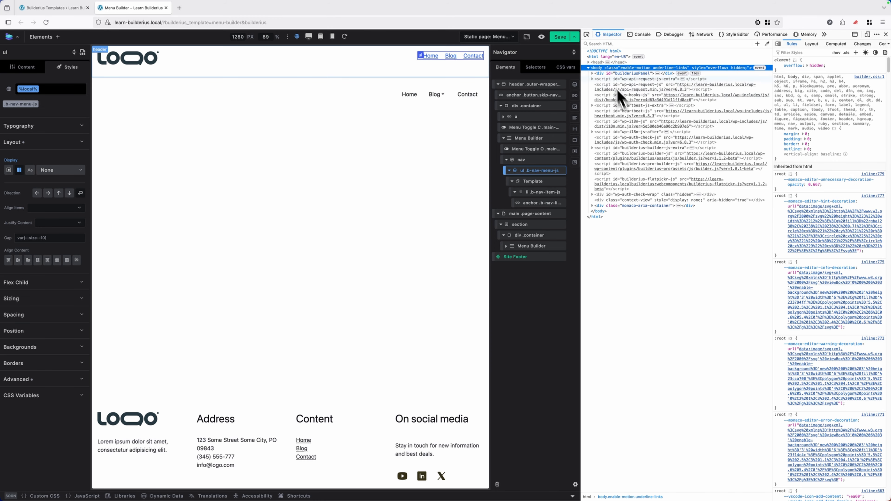
left_click(586, 34)
left_click(405, 61)
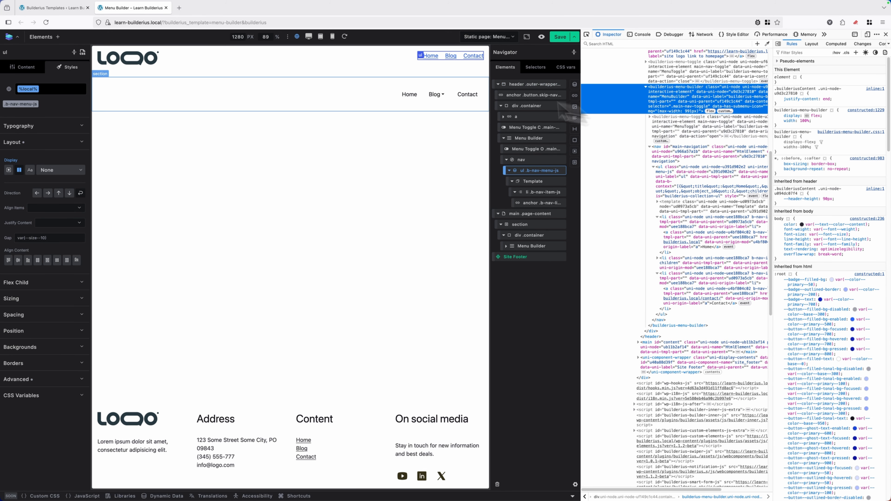
left_click(320, 37)
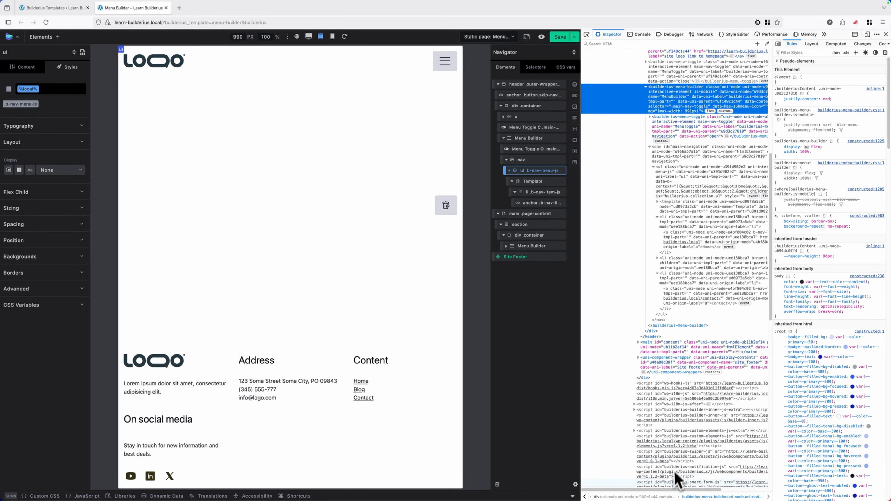
- Compare the header Menu Builder's inspected markup between default and tablet width, open its mobile menu, and close the developer tools
left_click_drag(677, 489, 718, 490)
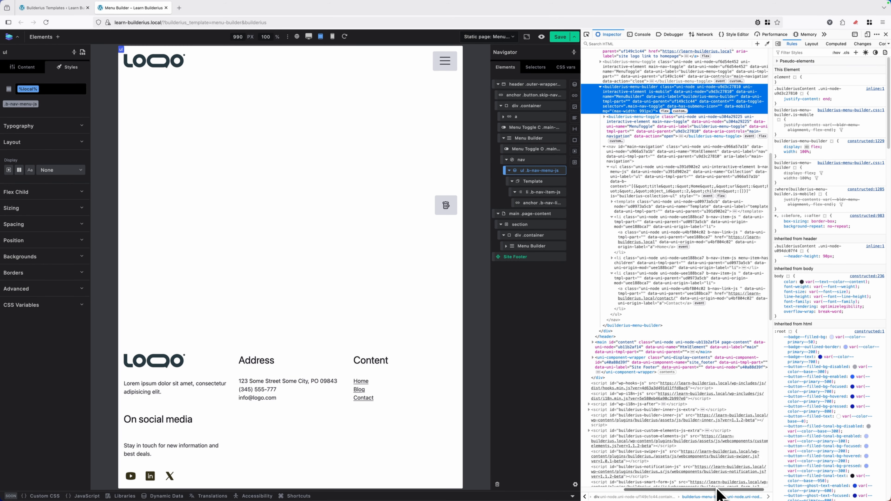
left_click(297, 37)
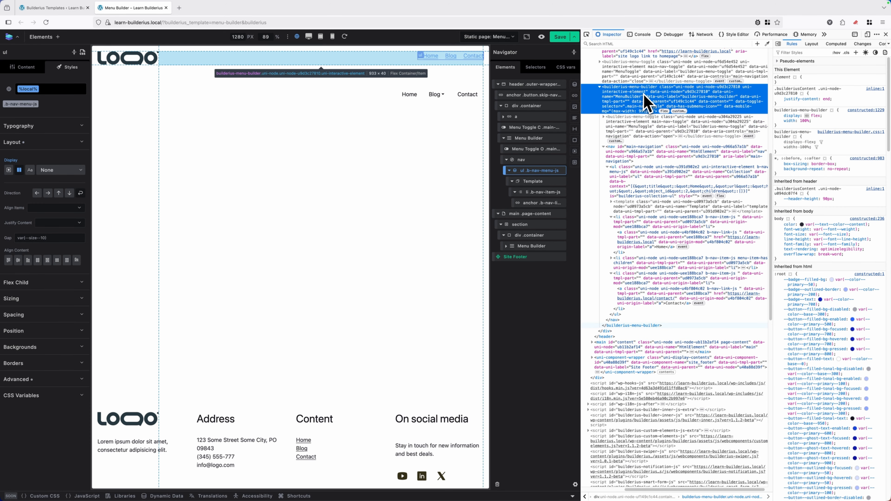
left_click(320, 36)
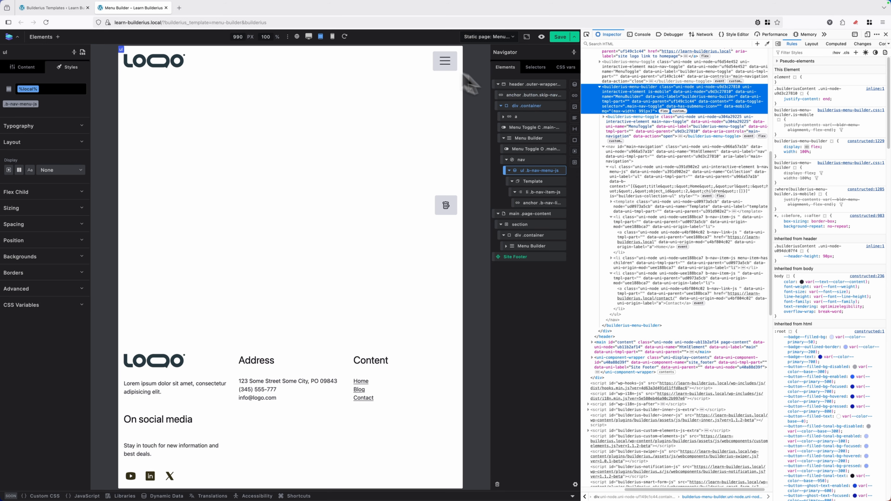
left_click(456, 69)
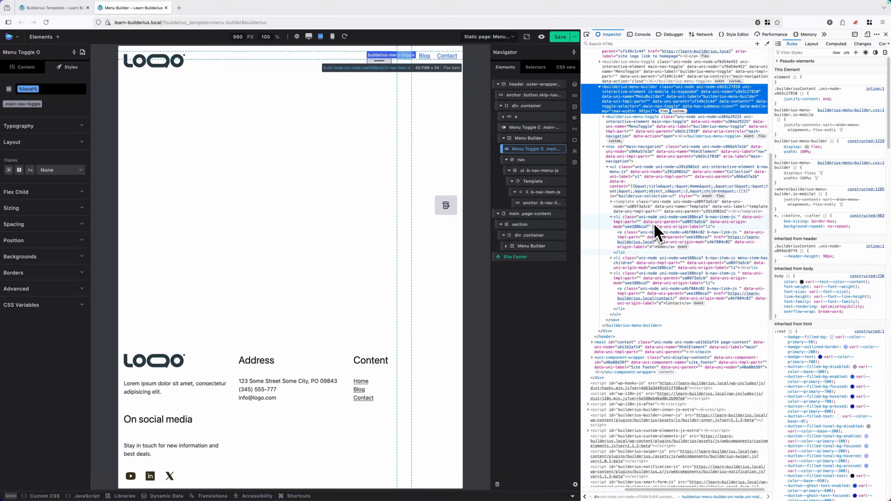
left_click(526, 138)
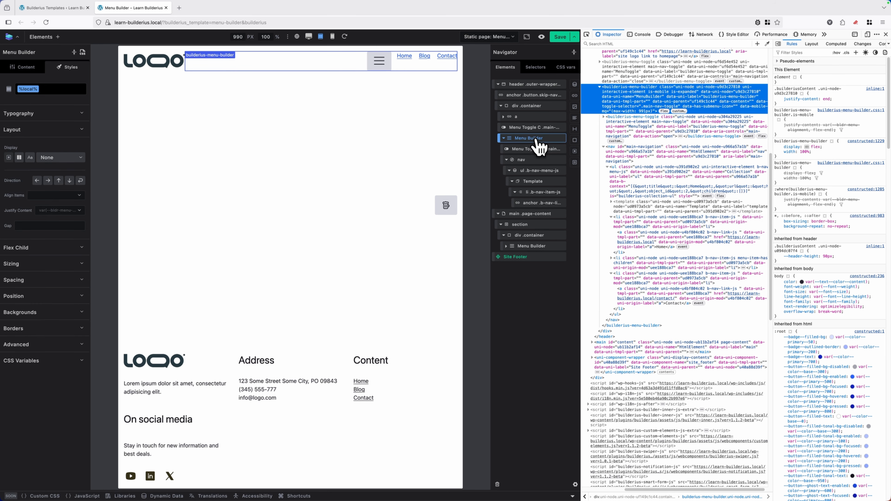
left_click(886, 35)
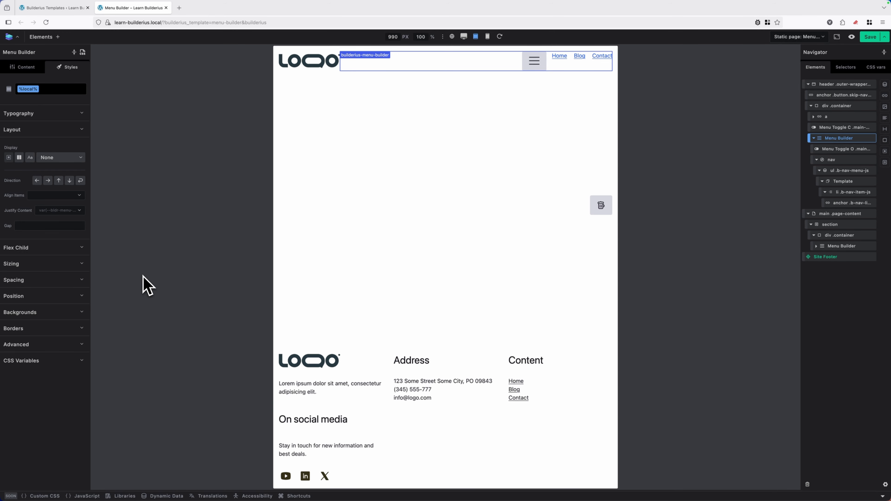
- Return to the default view and resize the canvas with the developer tools docked to check when the header menu switches to mobile
left_click(451, 36)
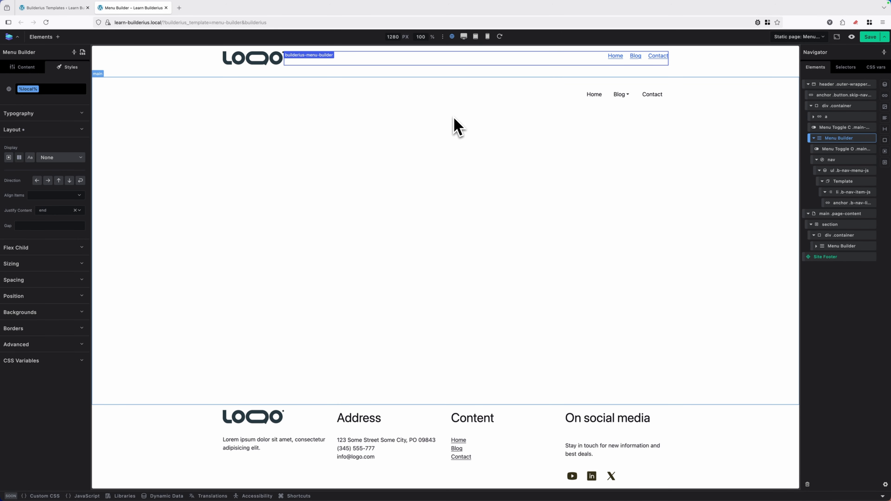
key("super+alt+k")
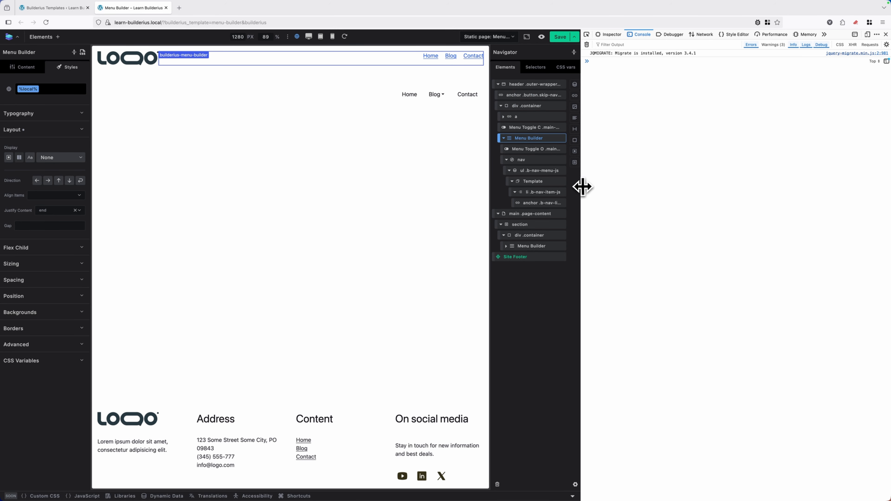
left_click_drag(580, 186, 455, 189)
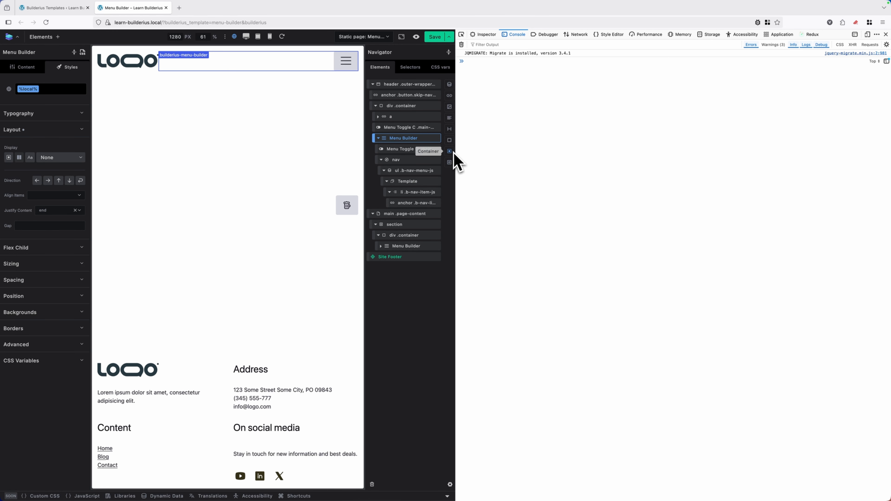
left_click_drag(455, 155, 573, 153)
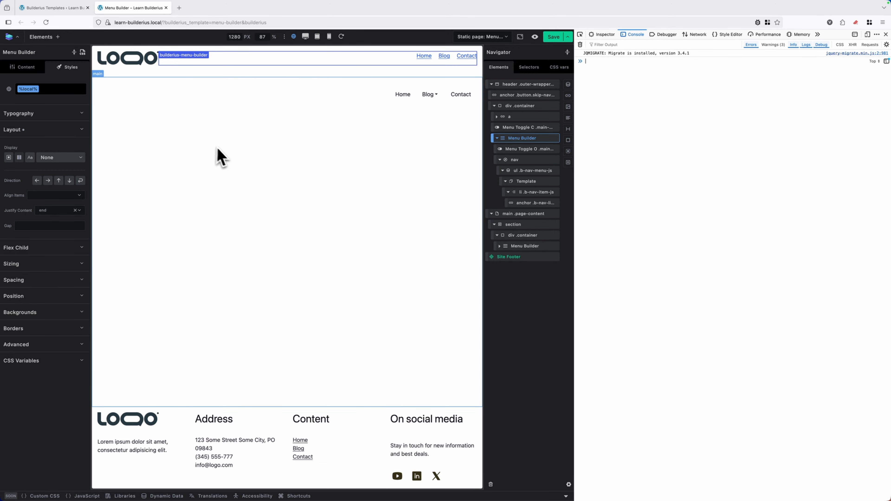
left_click_drag(573, 214, 472, 209)
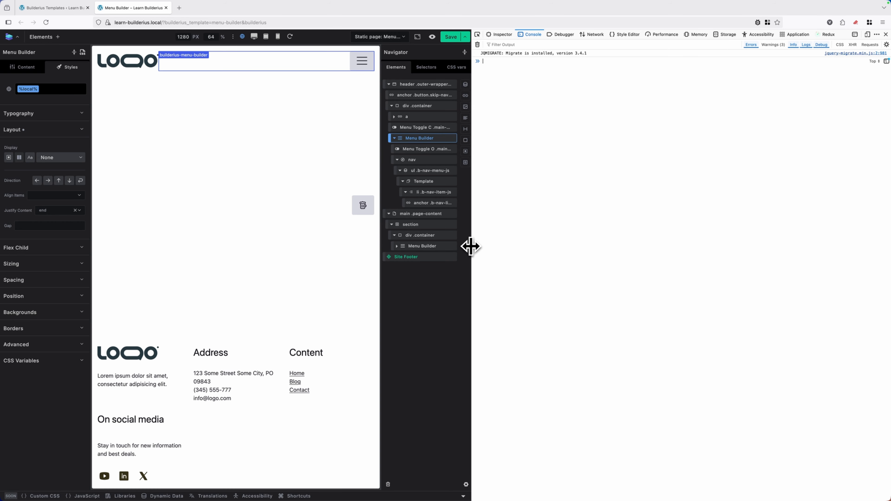
left_click_drag(471, 246, 627, 246)
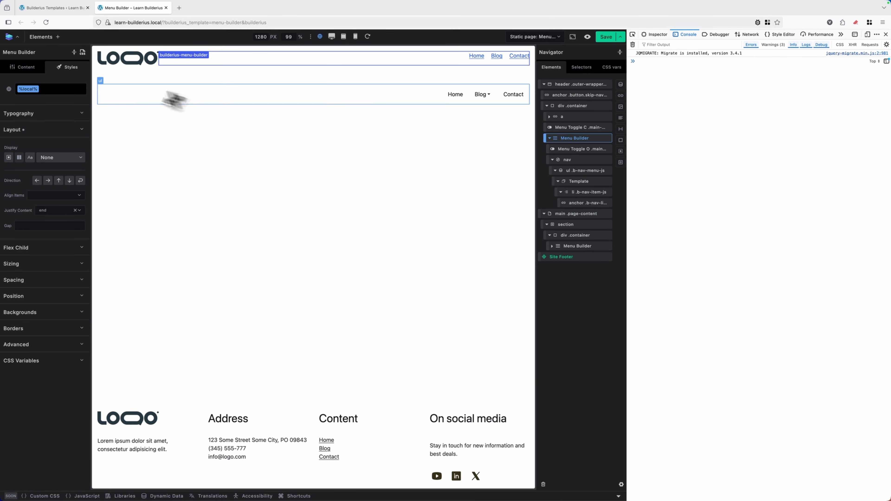
- In the header Menu Builder's CSS code, copy --bldr-menu-alignment: flex-end, display: flex and align-items: end from the mobile media query into the base %local% rule
left_click(82, 52)
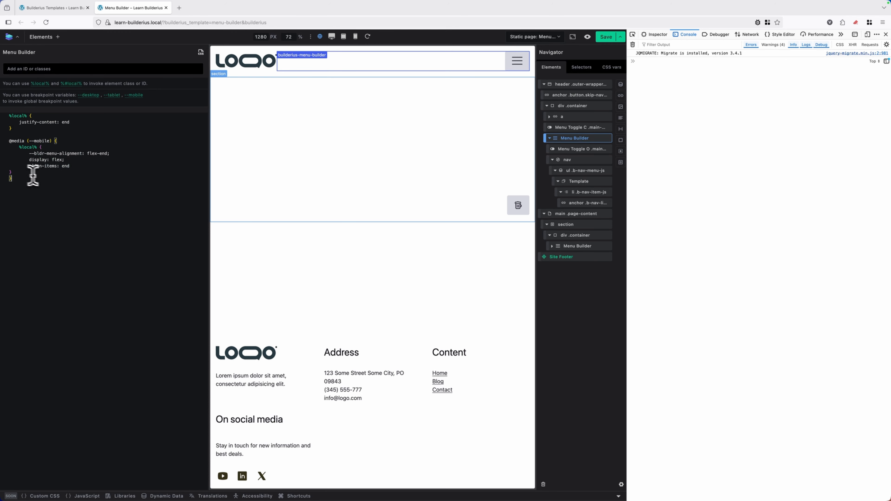
left_click_drag(13, 172, 19, 147)
key("super+c")
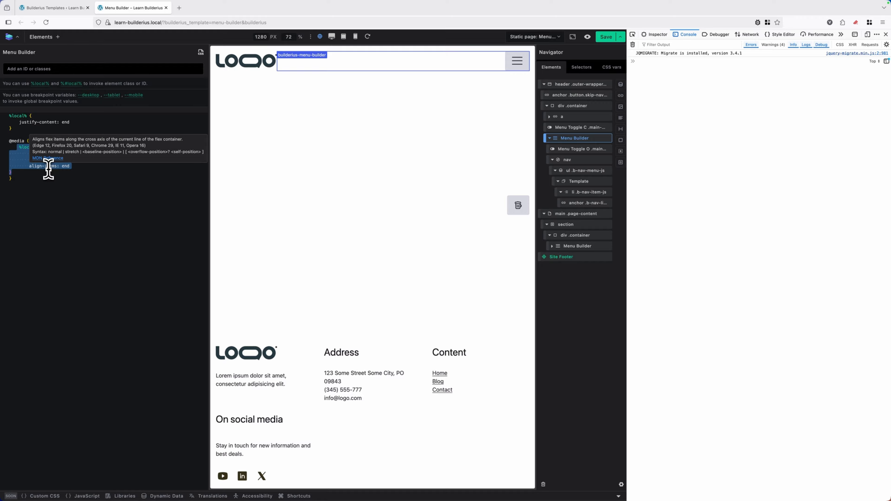
left_click(60, 187)
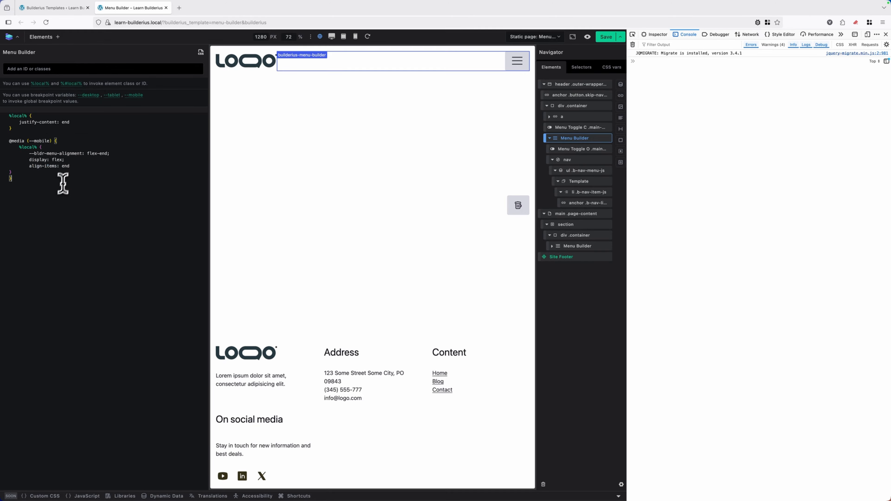
left_click_drag(72, 167, 32, 155)
left_click(75, 122)
type(";")
key("Return")
key("super+v")
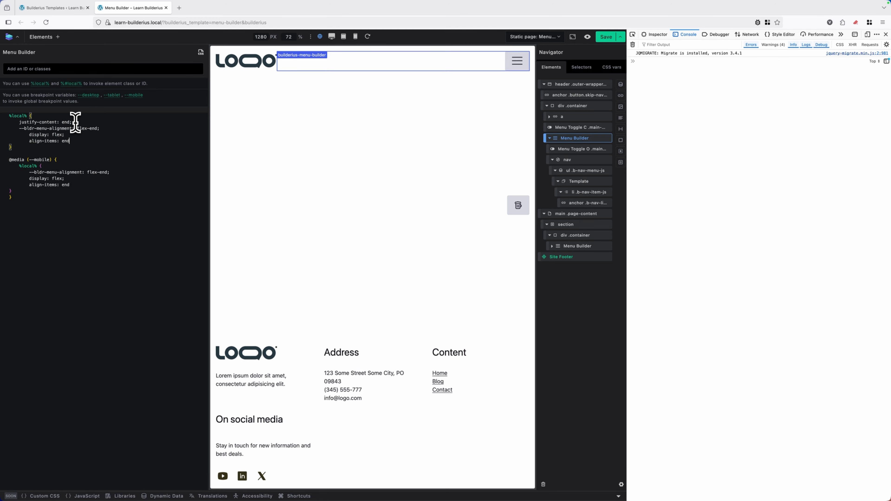
left_click_drag(21, 197, 6, 159)
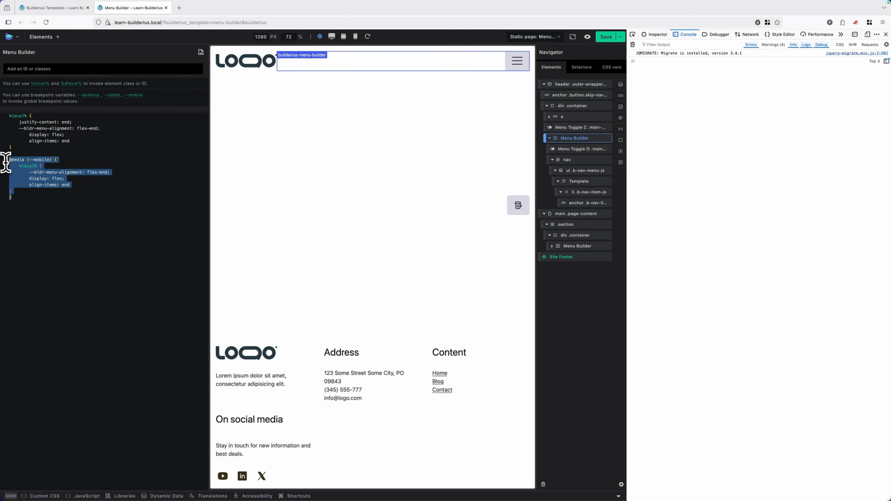
key("BackSpace")
key("BackSpace")
key("BackSpace")
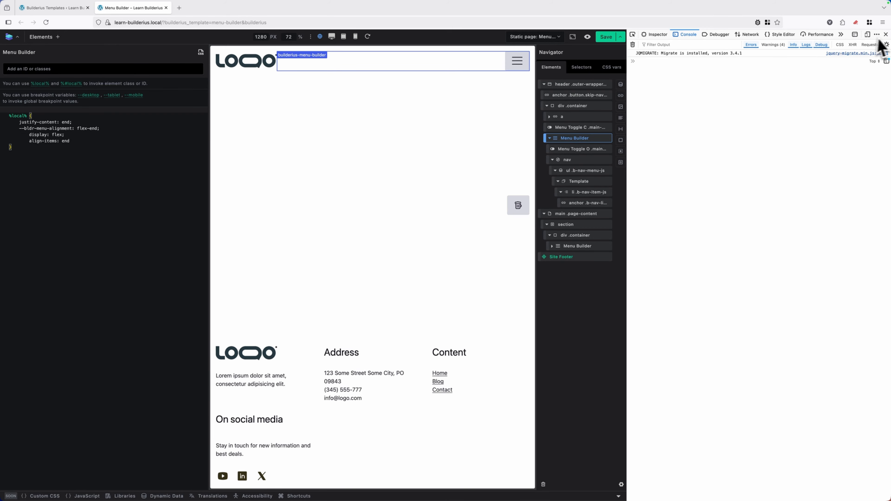
left_click(886, 34)
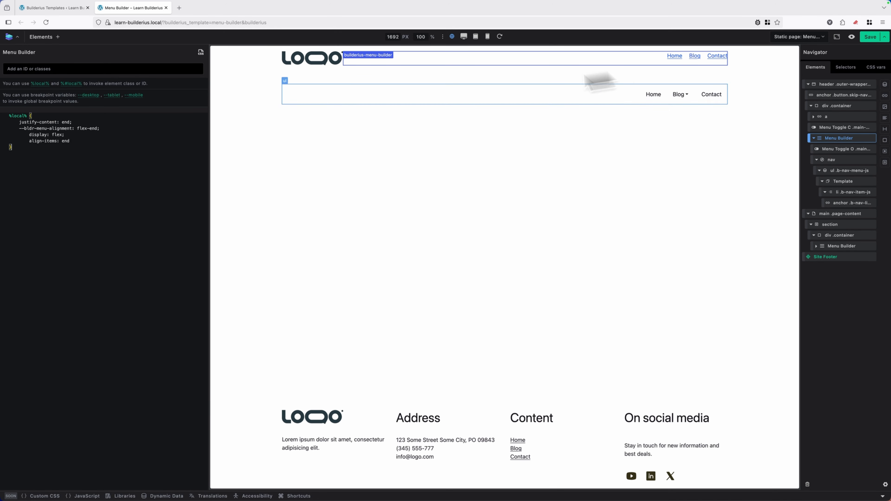
double_click(30, 142)
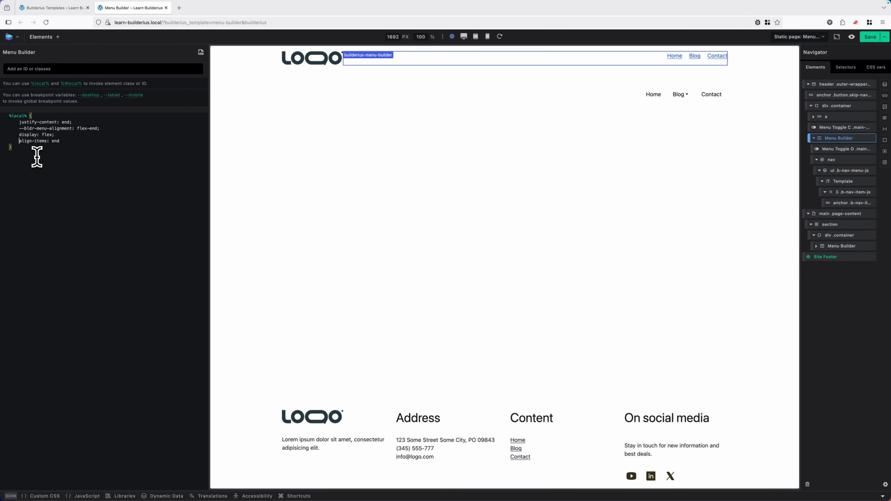
left_click(76, 140)
type(";")
- At tablet width, add a %local%.is-mobile rule with position: fixed to the header Menu Builder's CSS
left_click(476, 36)
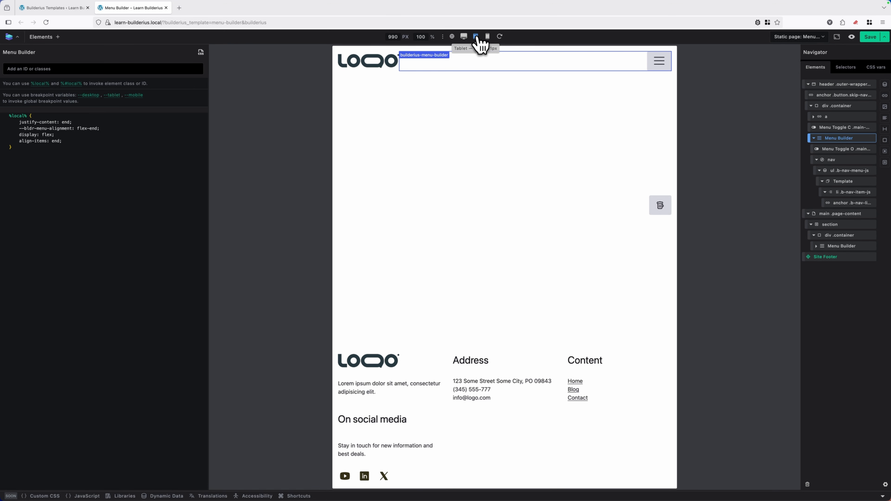
left_click(48, 155)
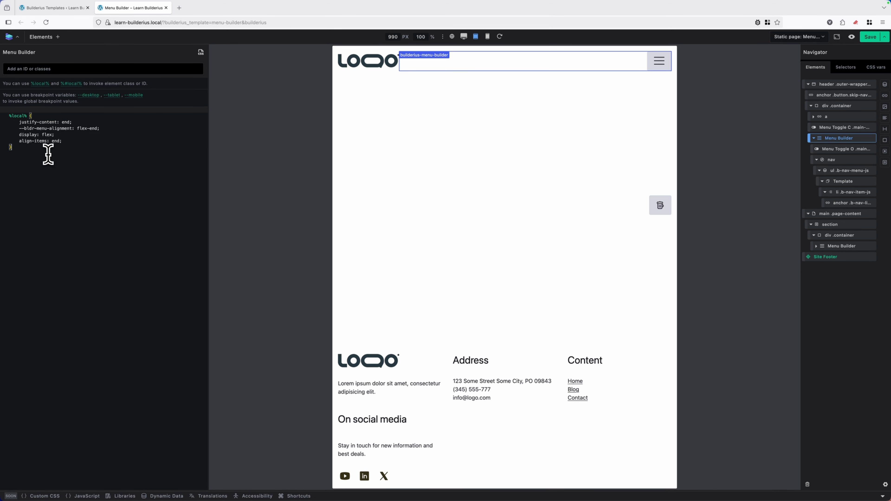
key("Return")
type("%")
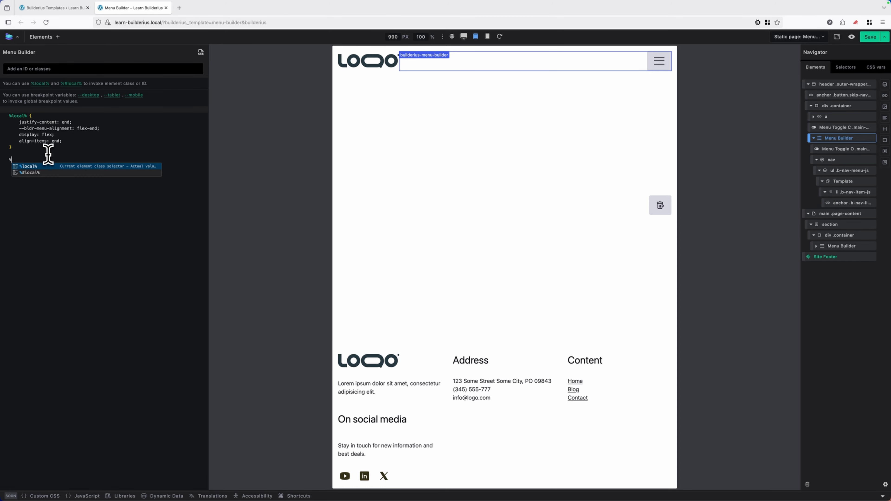
key("Return")
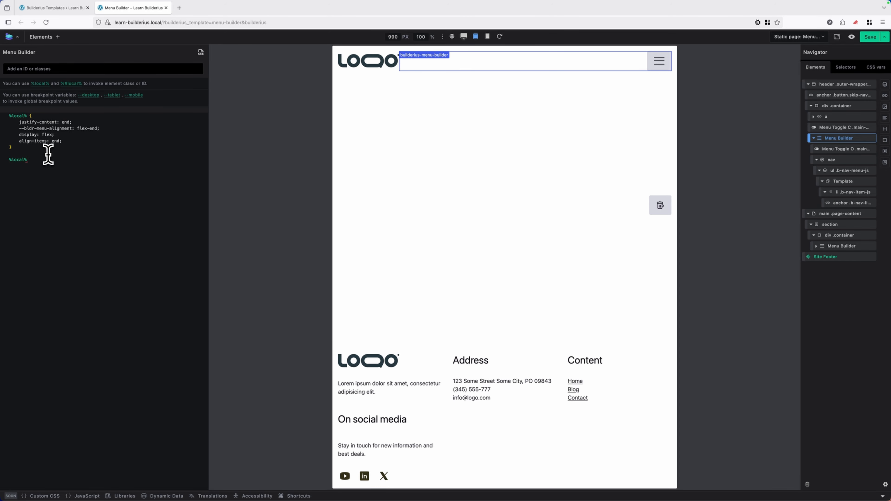
type(".is-mobile {")
key("Return")
type("position")
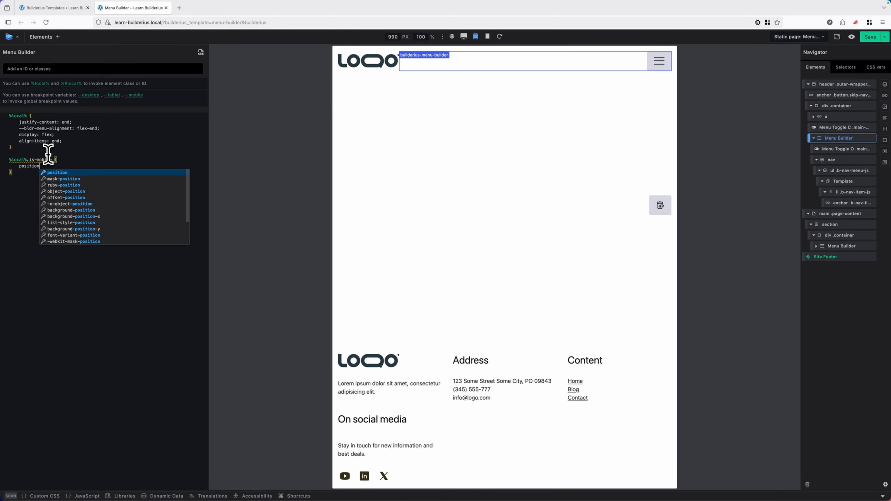
key("Return")
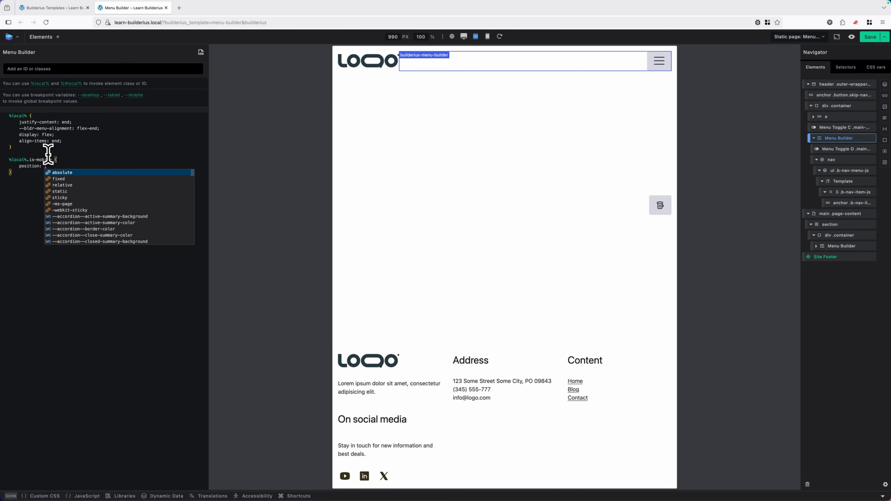
key("Down")
key("Return")
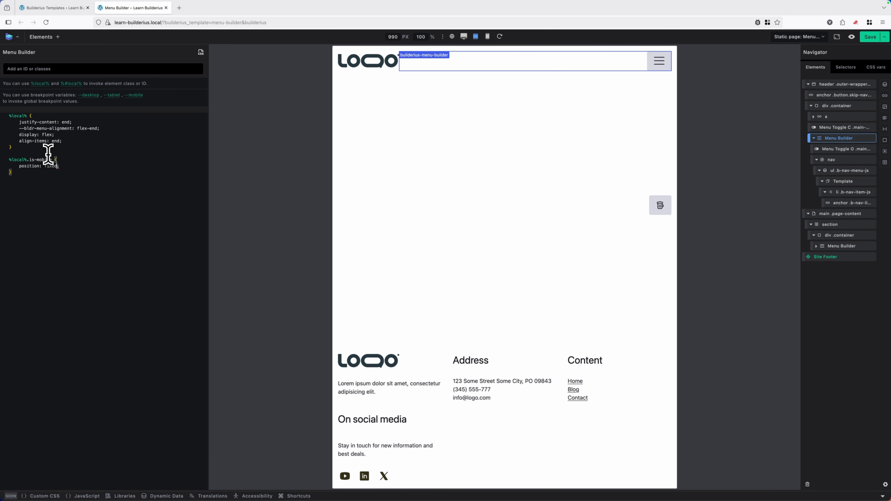
key("Return")
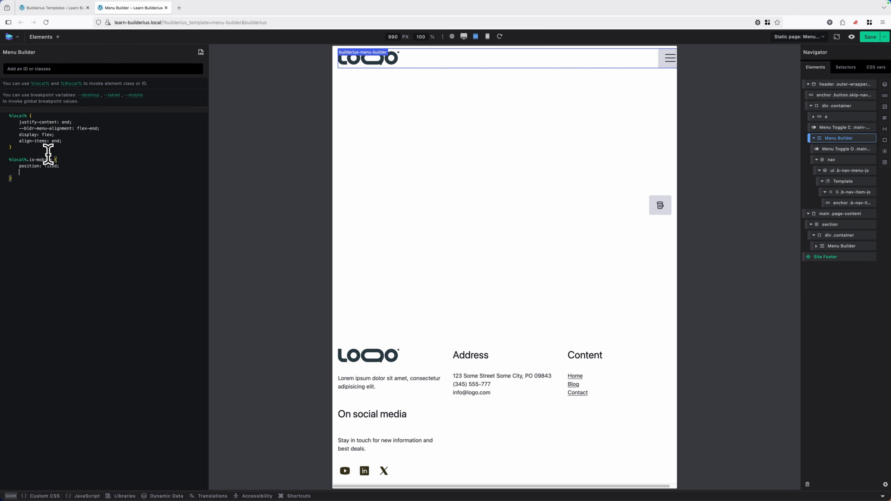
- Give the Menu Builder's %local%.is-mobile rule a width of 250px and a height of 100%
type("width")
key("Return")
type("250p")
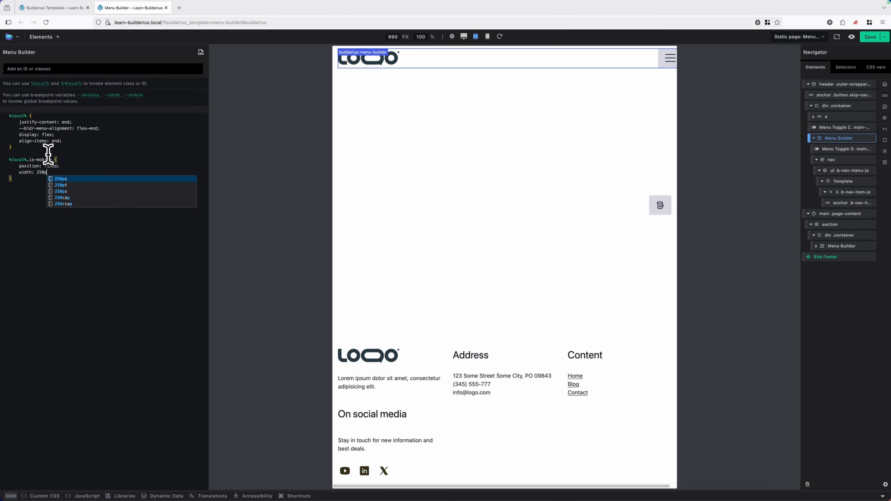
type("x;")
key("Return")
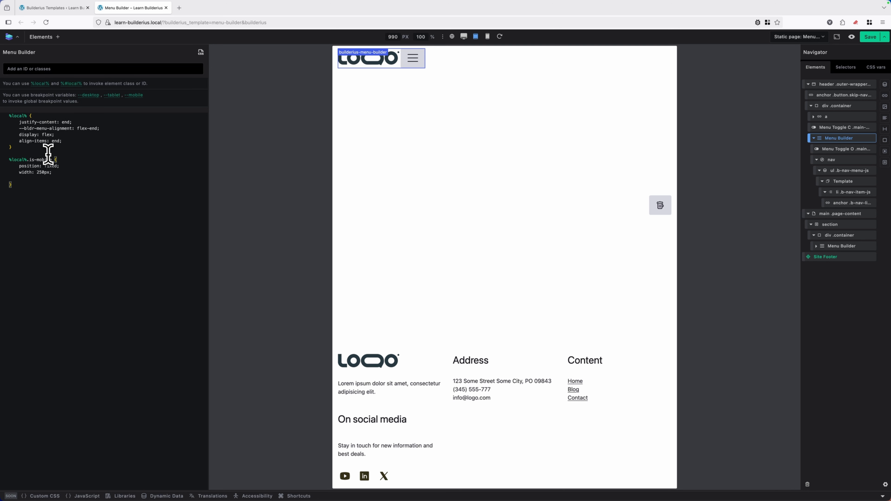
type("height")
key("Return")
type("100%")
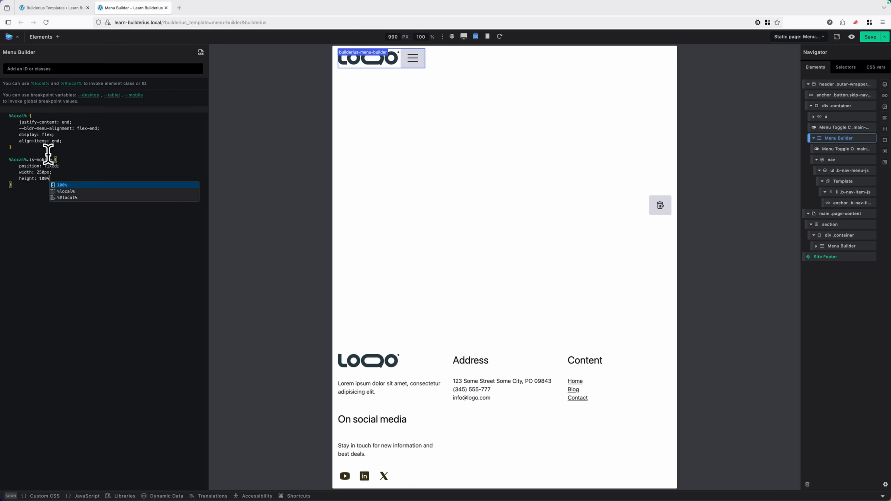
type(";")
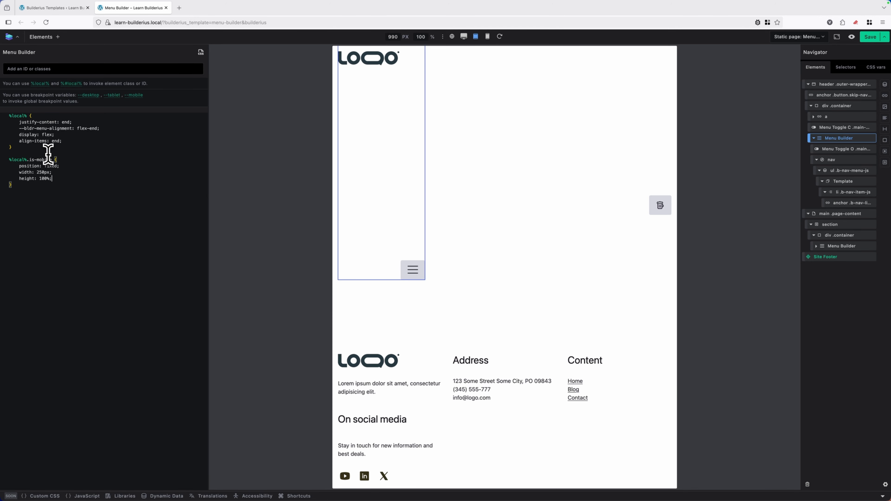
- Add justify-content: start and align-items: start to the Menu Builder's %local%.is-mobile rule
key("Return")
type("justify-content")
key("Return")
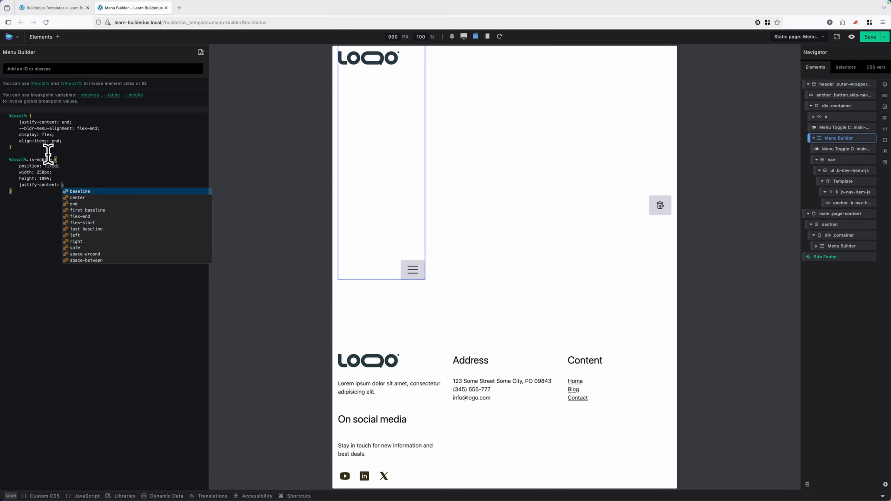
type("start")
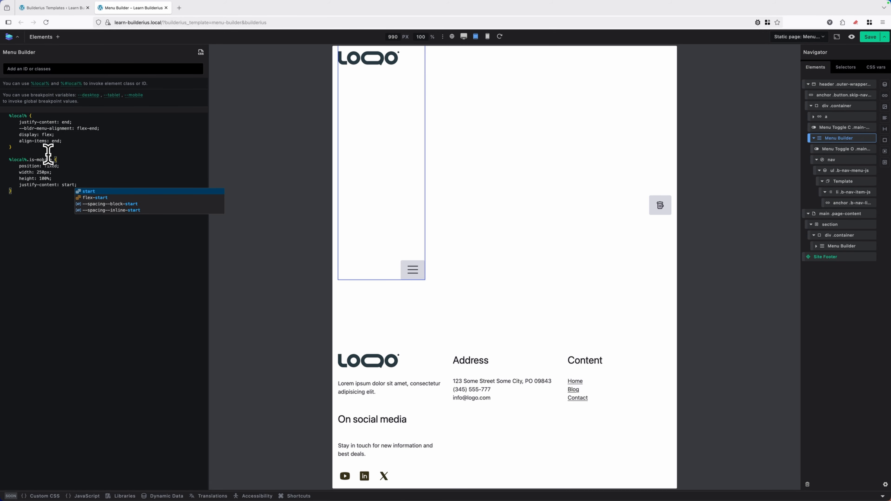
key("Right")
key("Return")
type("align")
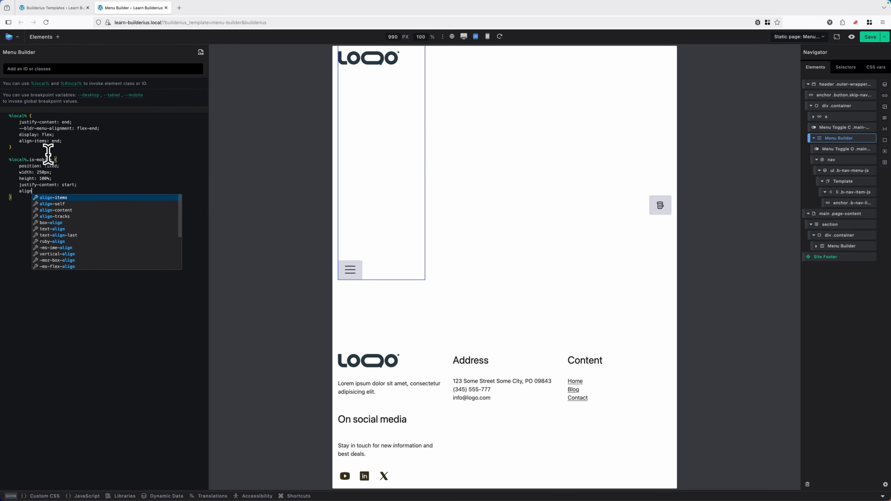
key("Return")
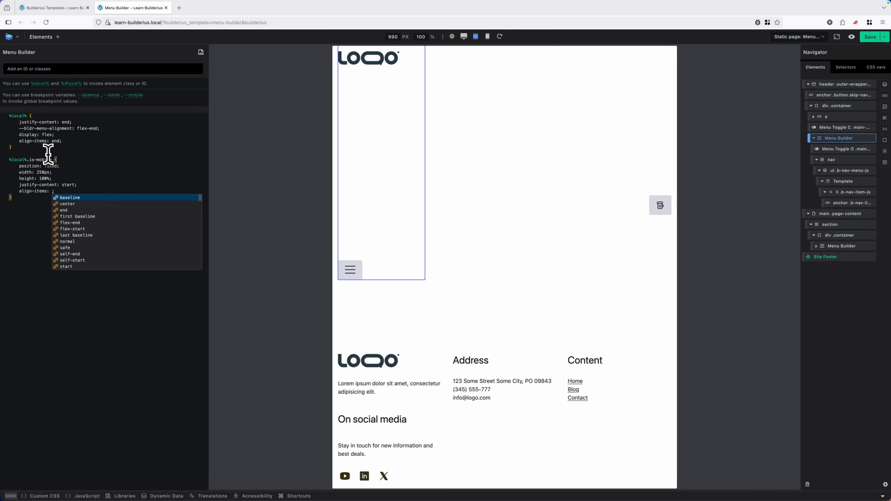
type("start")
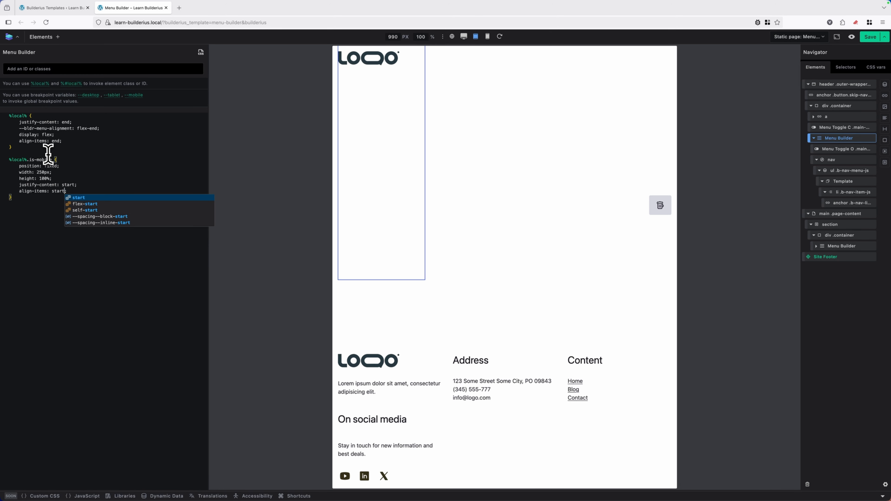
key("Escape")
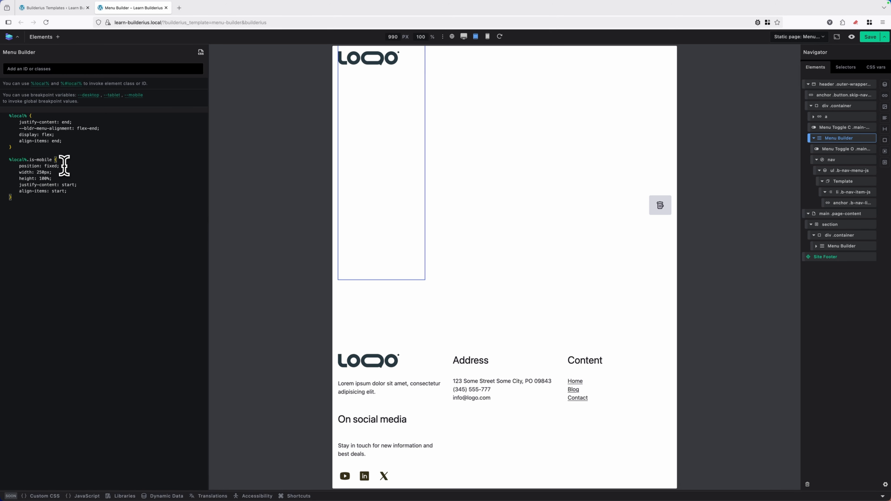
- Below position: fixed in the %local%.is-mobile rule, add top: 0 and right: 100% to place the panel off-screen
left_click(62, 166)
key("Return")
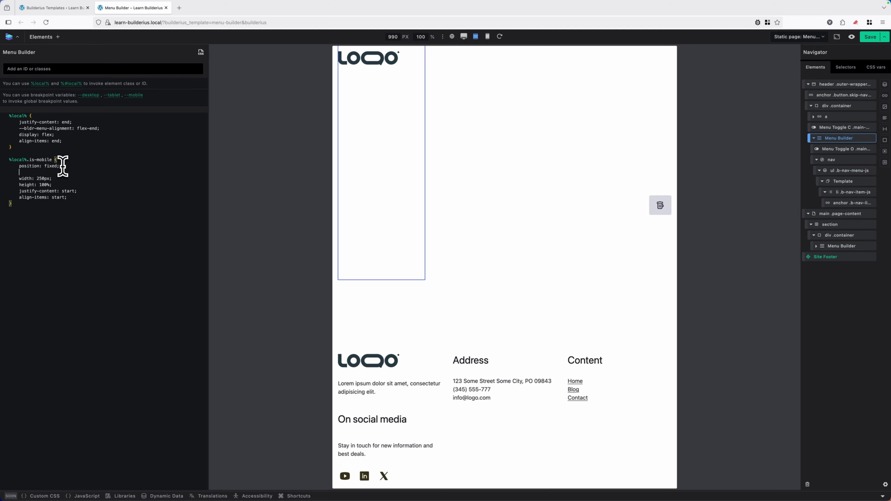
type("top: 0;")
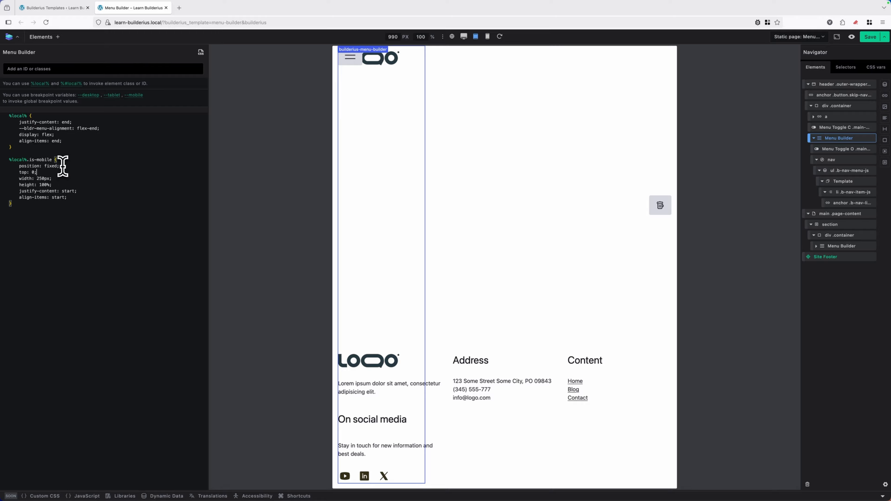
key("Return")
type("right: 100")
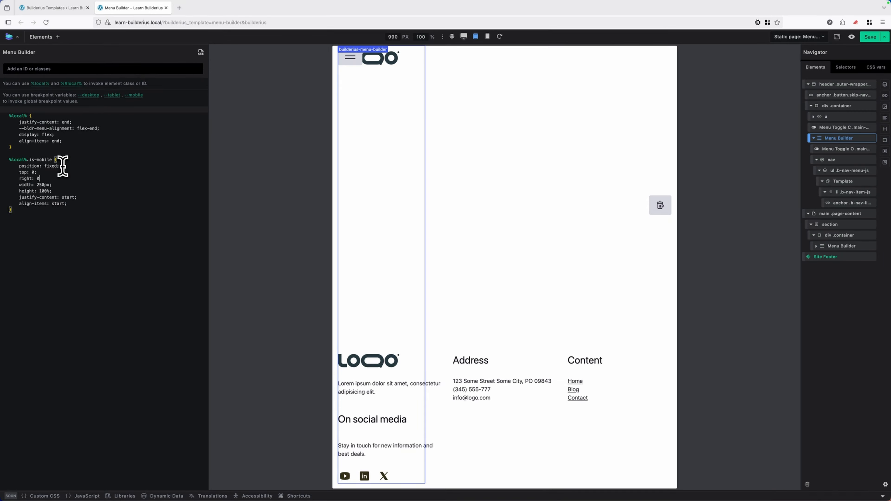
type(";")
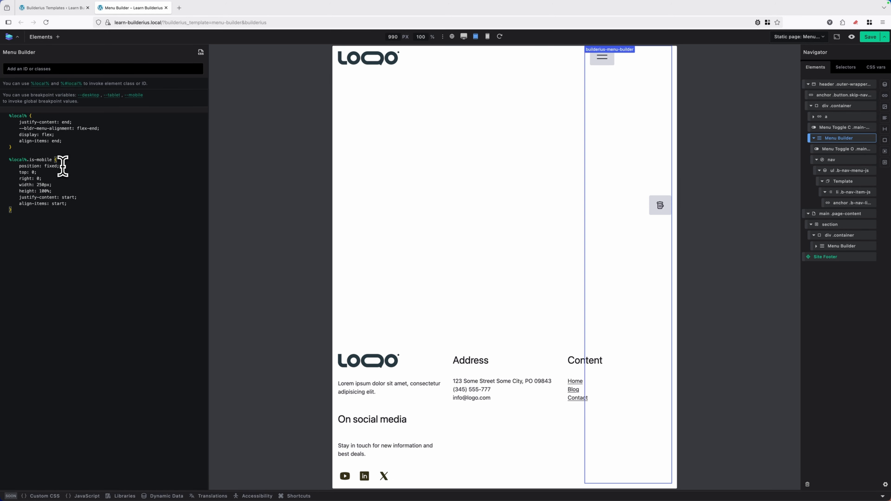
key("Left")
key("Left")
type("100")
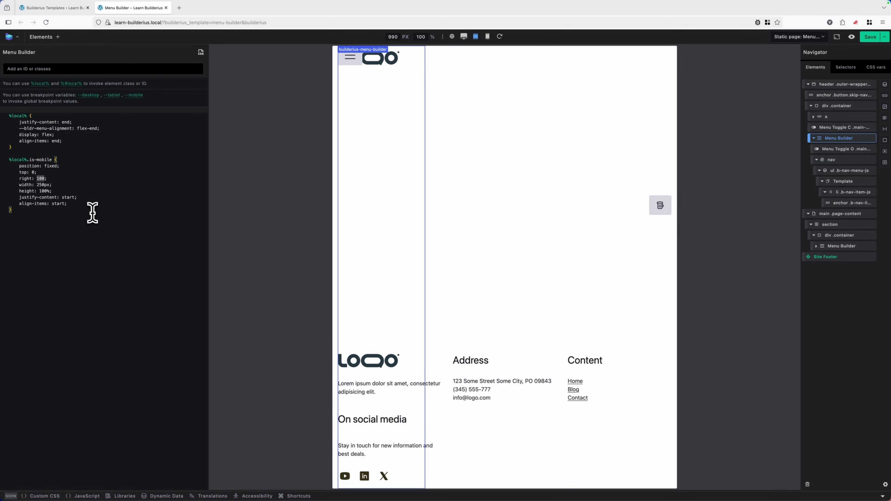
type("%")
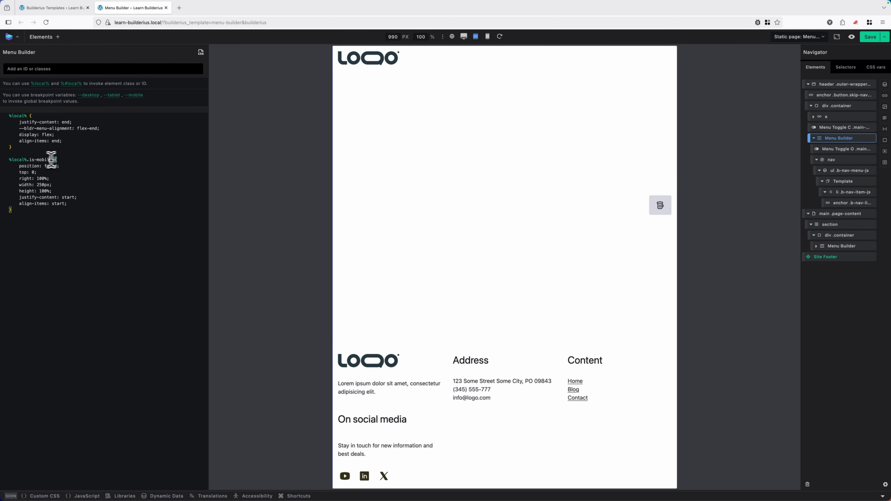
- Below the existing rules, add a second %local%.is-mobile rule containing right: 0, reusing the copied selector
left_click_drag(51, 159, 8, 161)
key("ctrl+c")
left_click(30, 211)
key("Return")
key("Return")
key("ctrl+v")
type("{")
type("}")
key("Return")
type("right: 0;")
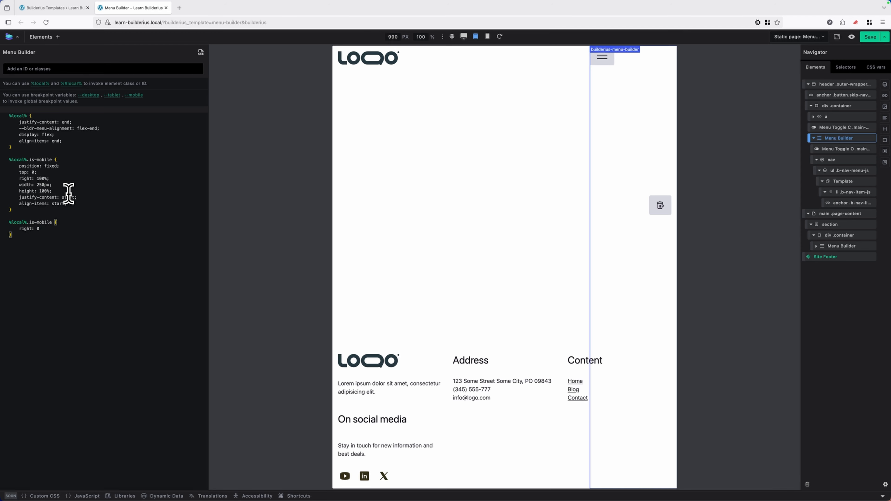
- Extend the last rule's selector to %local%.is-mobile.is-expanded
double_click(52, 223)
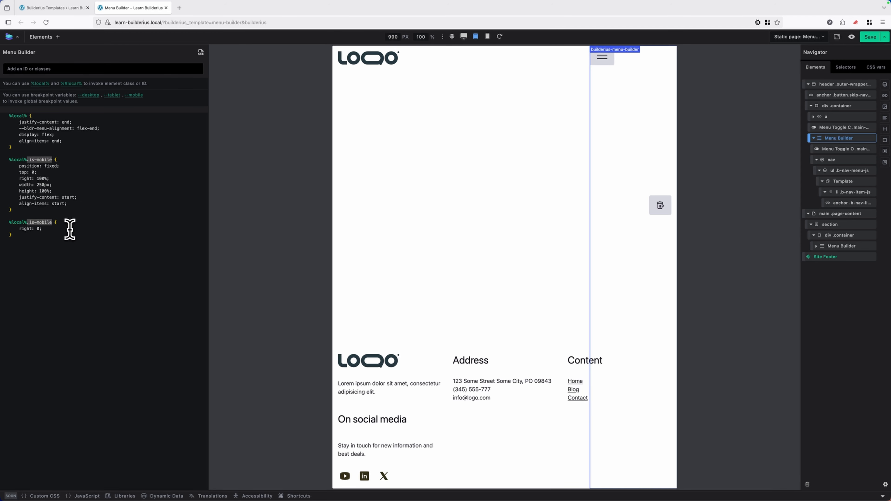
key("Right")
type(".is-expa")
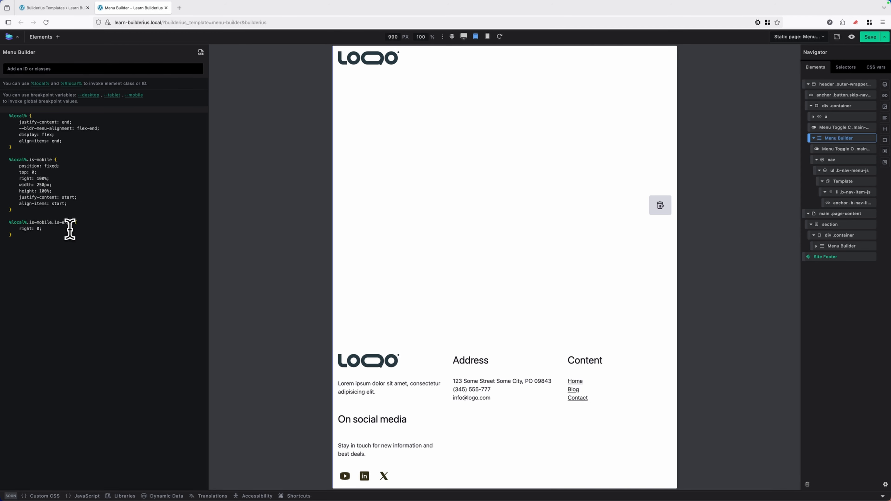
type("nded")
- Swap the header's open and close menu toggles in the element tree, and set Menu Toggle O to display block at tablet width
mouse_move(812, 146)
left_mouse_down()
mouse_move(816, 122)
mouse_move(808, 136)
mouse_move(822, 152)
left_mouse_up()
left_click(844, 128)
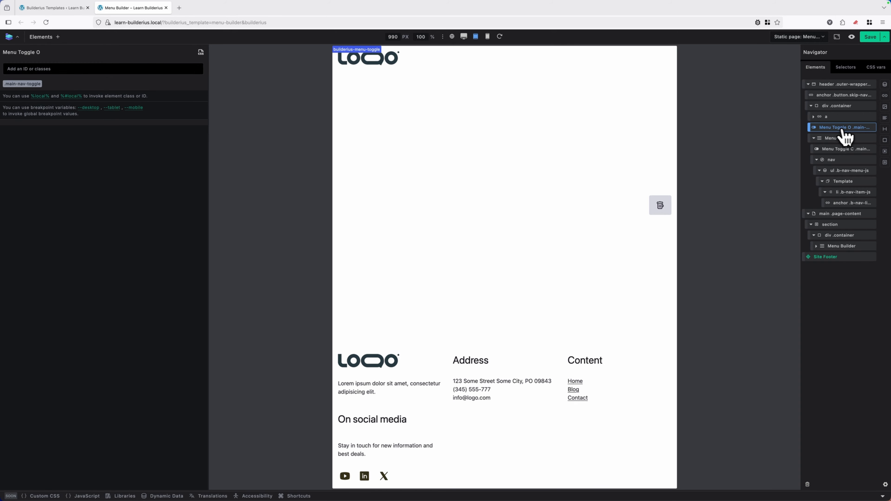
left_click(201, 52)
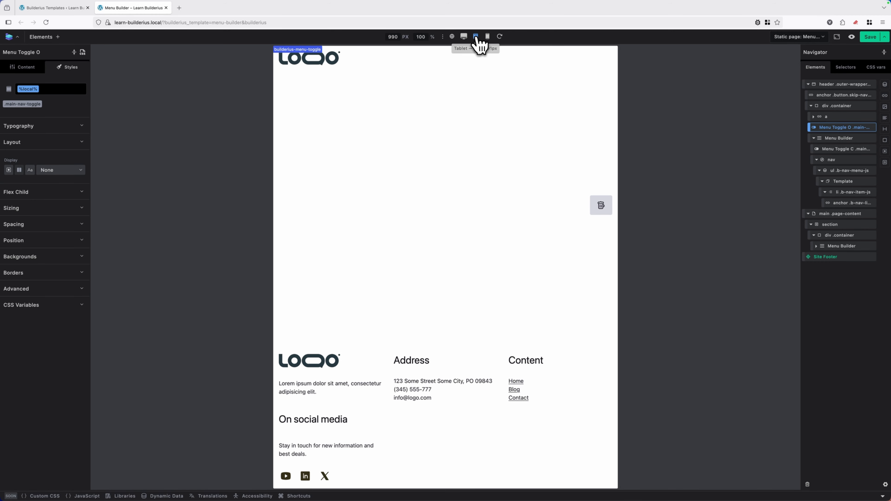
left_click(8, 170)
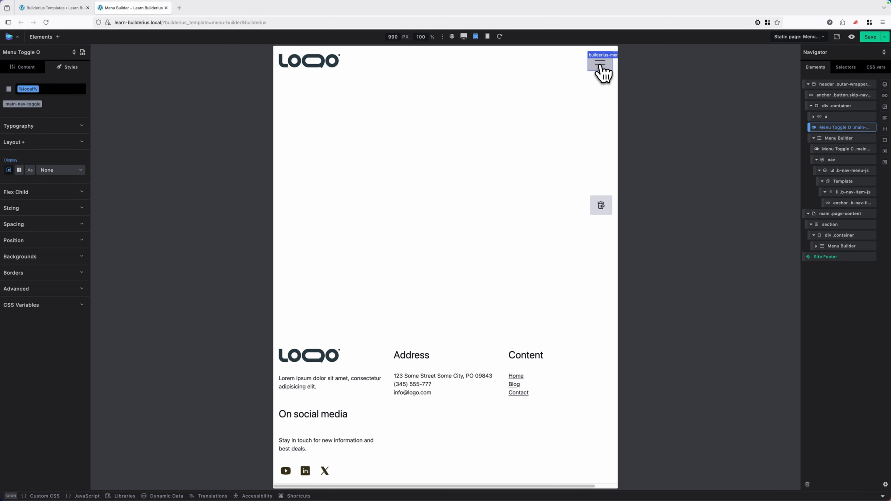
- Review the Menu Builder's CSS code, then open the side panel with the preview's hamburger toggle and check for horizontal overflow
left_click(848, 140)
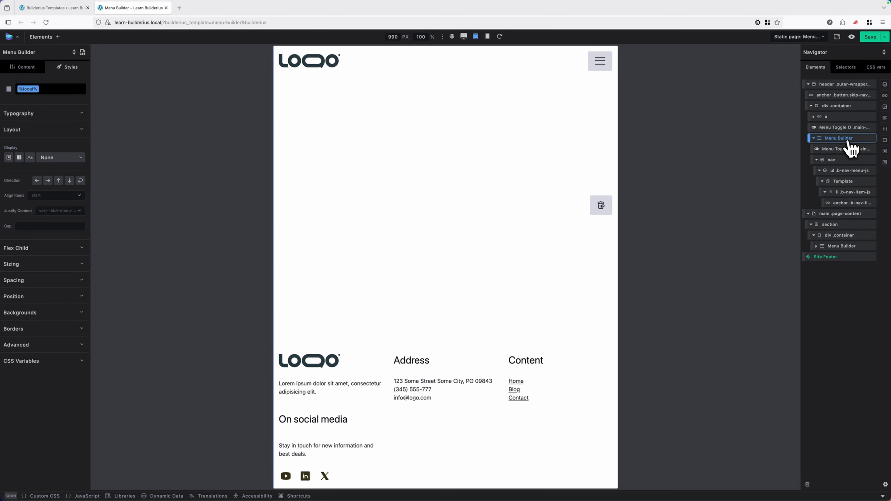
left_click(83, 52)
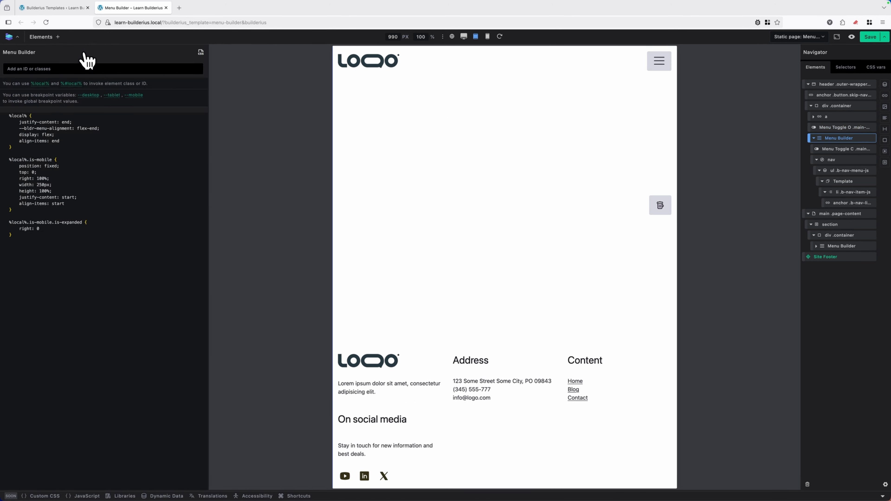
left_click(654, 68)
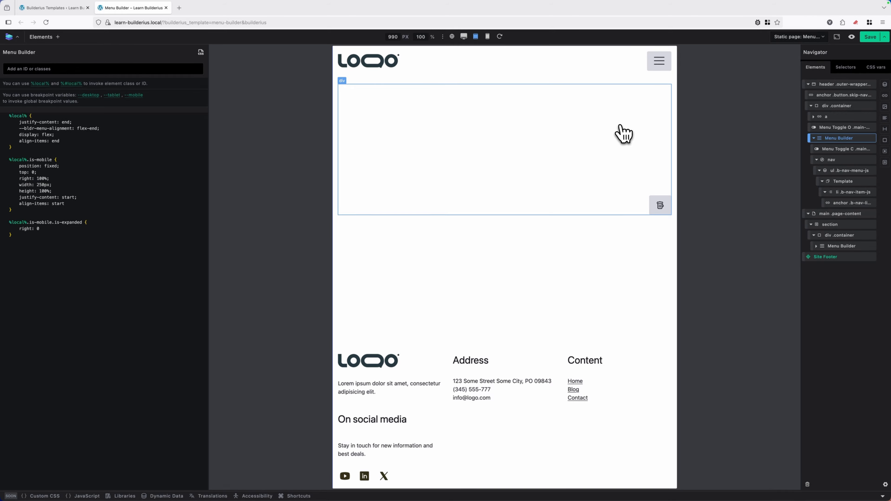
left_click(661, 72)
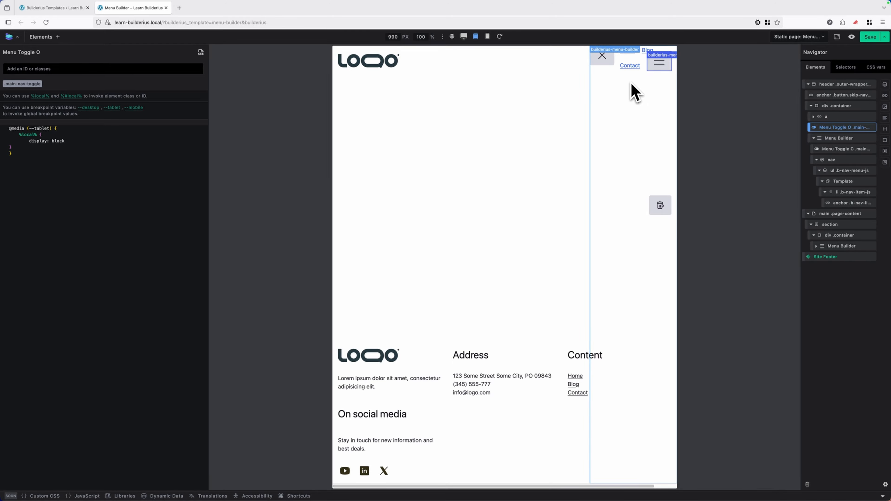
left_click_drag(600, 487, 627, 488)
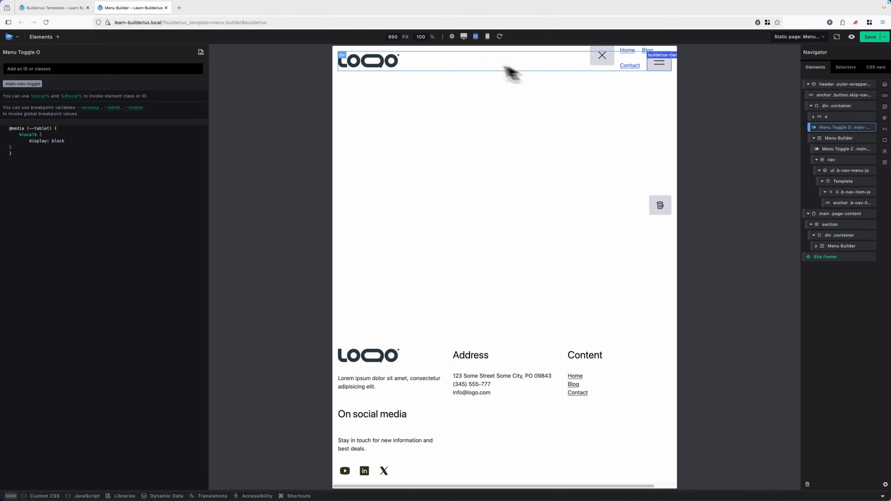
- At the All breakpoint, set the global body selector's Overflow option to stop the page from scrolling horizontally
left_click(452, 37)
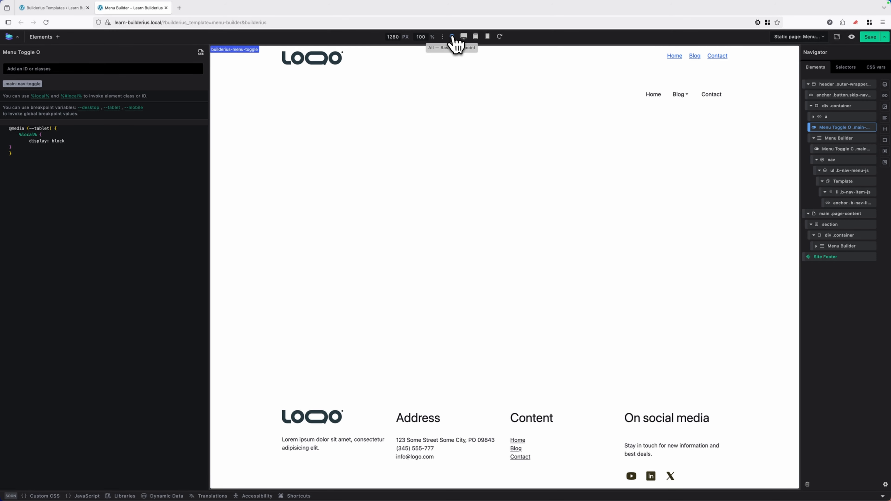
left_click(847, 69)
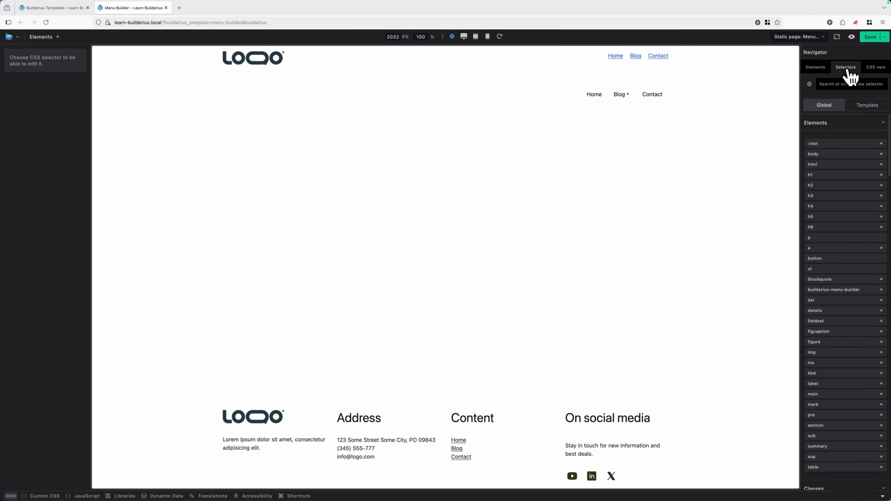
left_click(832, 153)
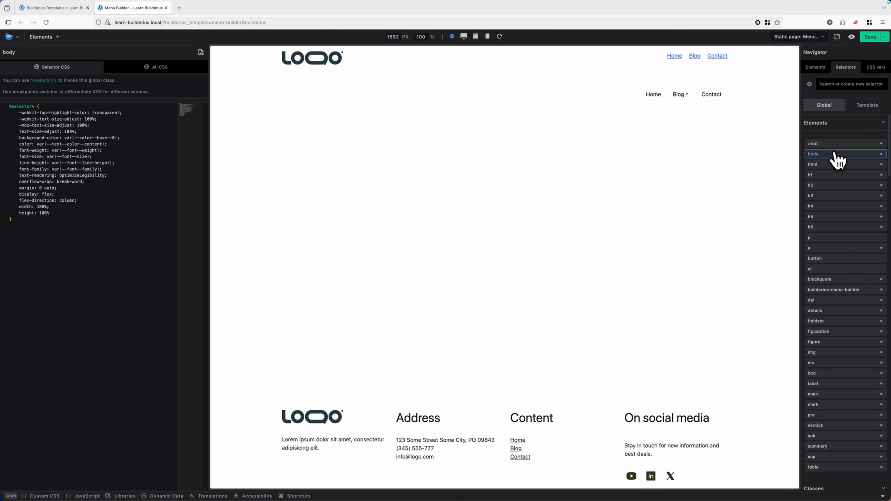
left_click(201, 52)
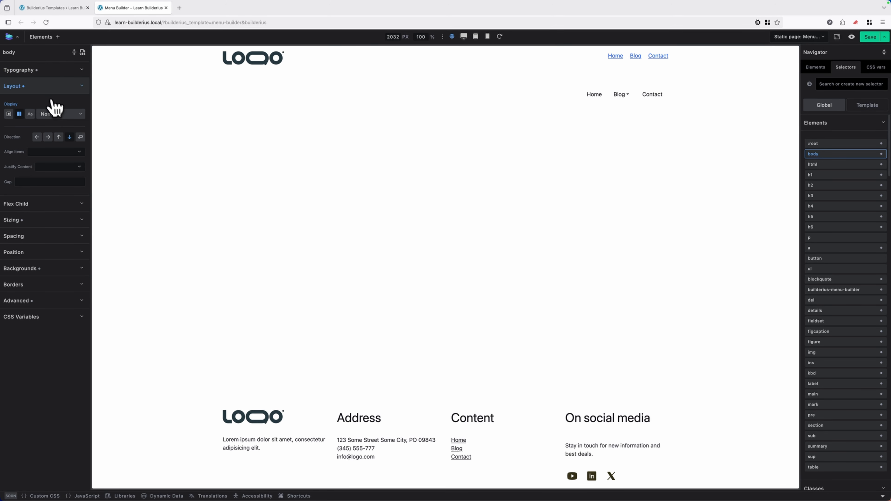
left_click(42, 87)
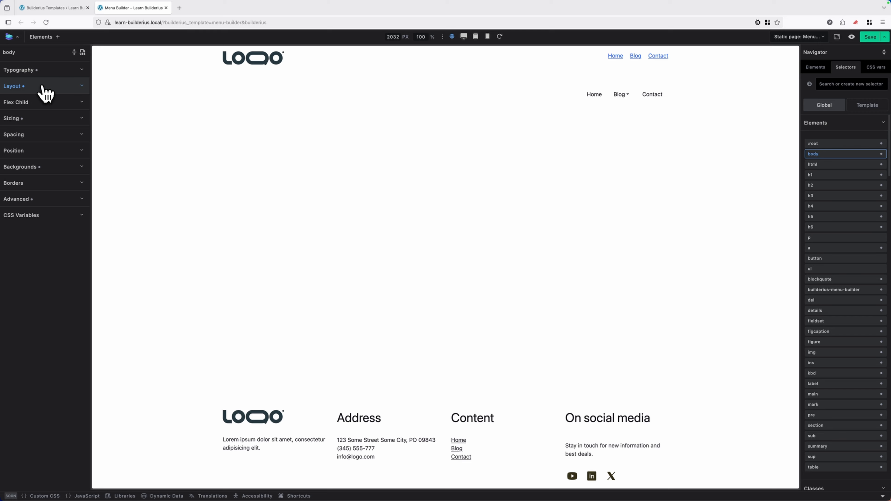
left_click(42, 151)
left_click(41, 152)
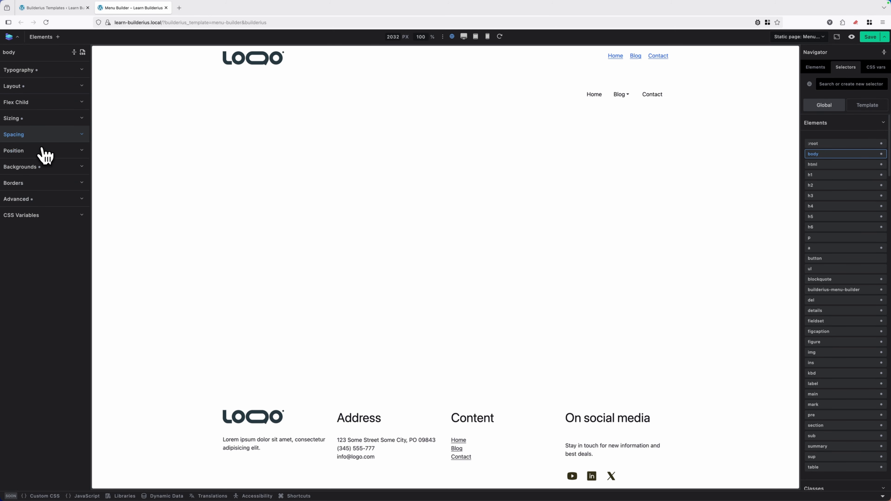
left_click(43, 119)
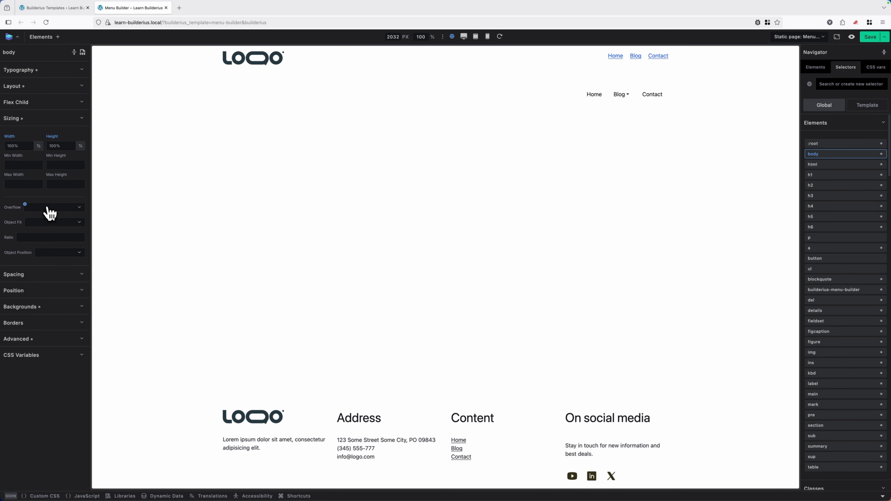
left_click(48, 210)
left_click(47, 239)
- Return to the header Menu Builder's CSS code, switch to tablet width and open the side panel in the preview to recheck the overflow
left_click(823, 68)
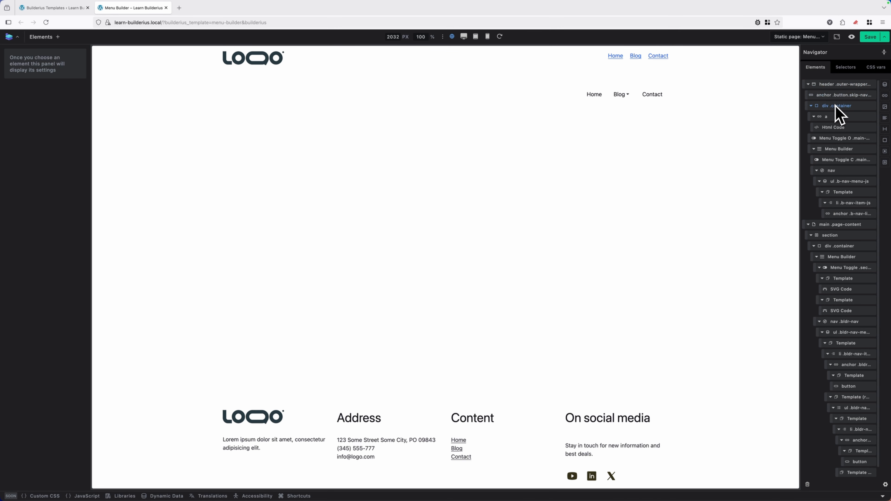
left_click(808, 225)
left_click(841, 149)
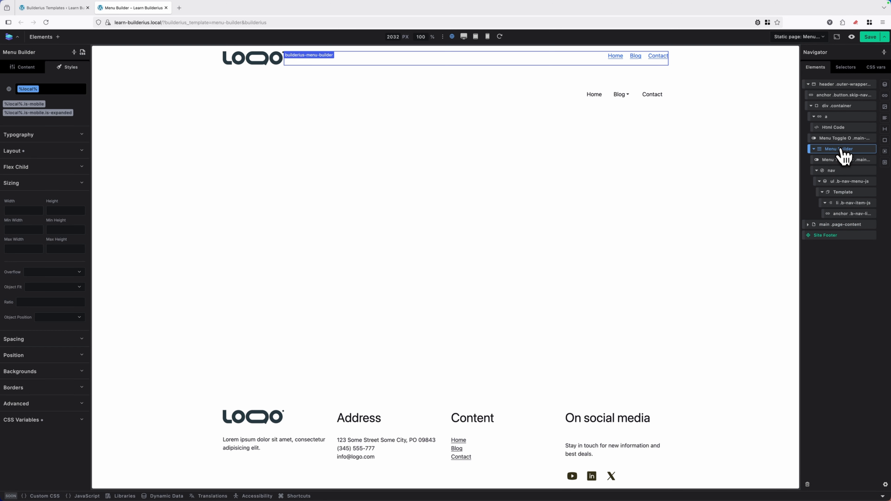
left_click(83, 52)
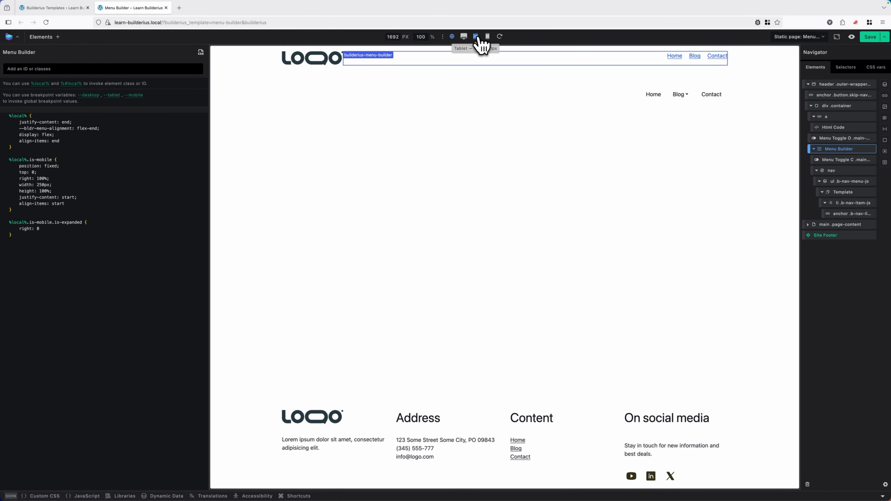
left_click(478, 38)
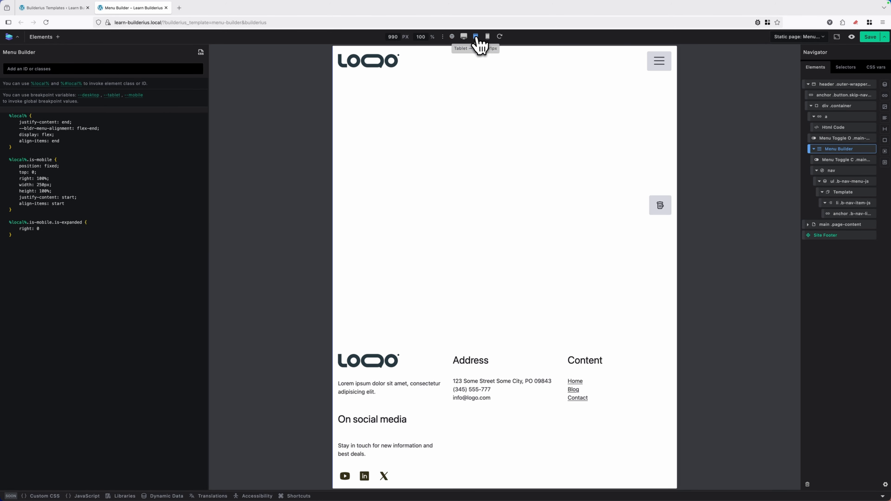
left_click(660, 63)
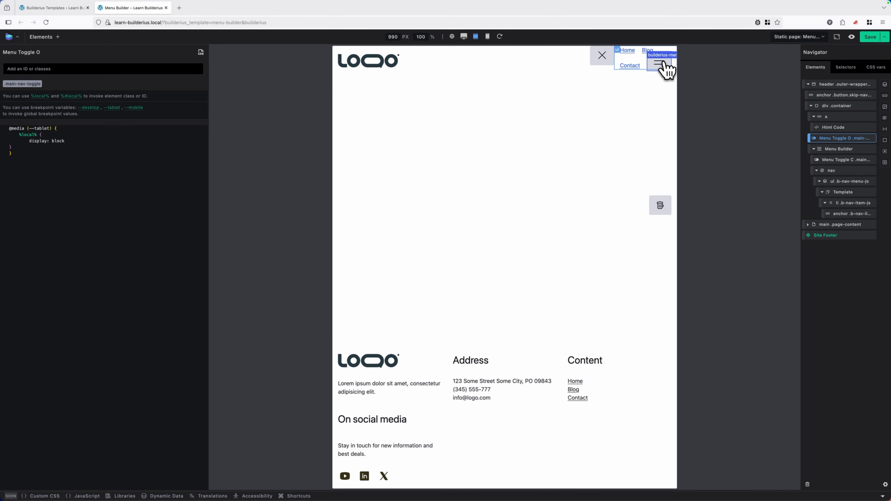
- In the Menu Builder's CSS, add padding: var(--size--7) to the %local%.is-mobile rule
left_click(844, 149)
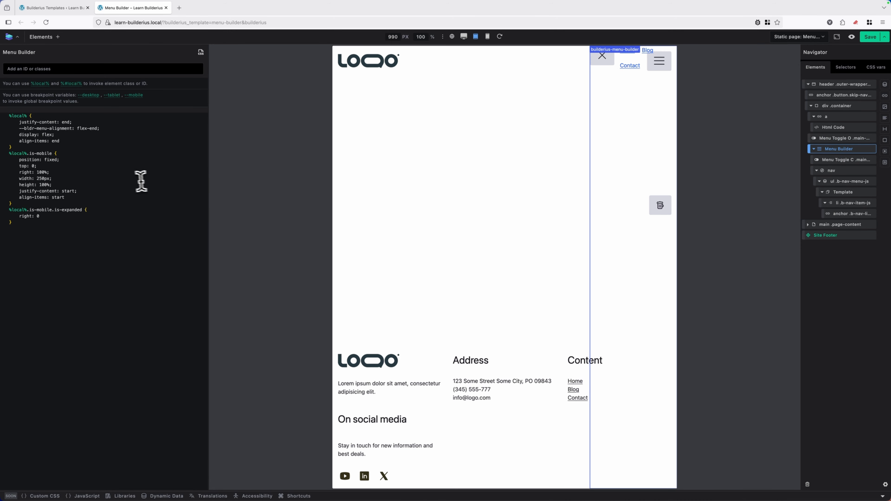
double_click(72, 198)
key("Return")
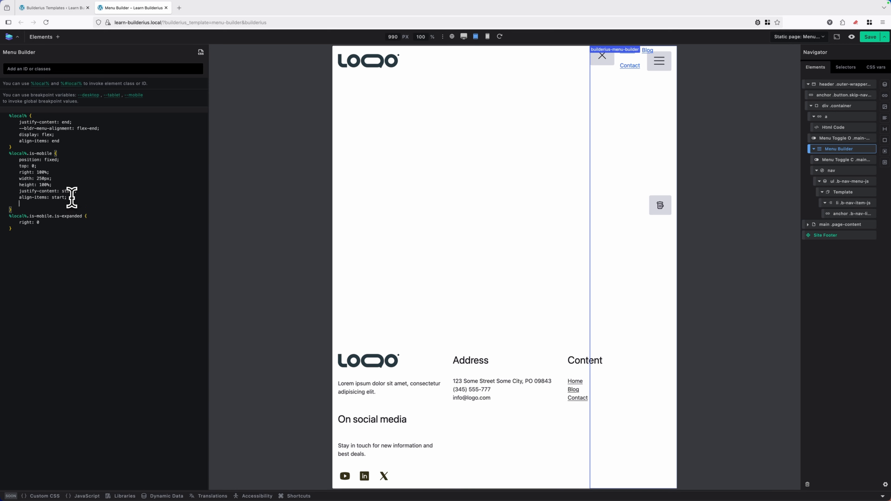
type("padding")
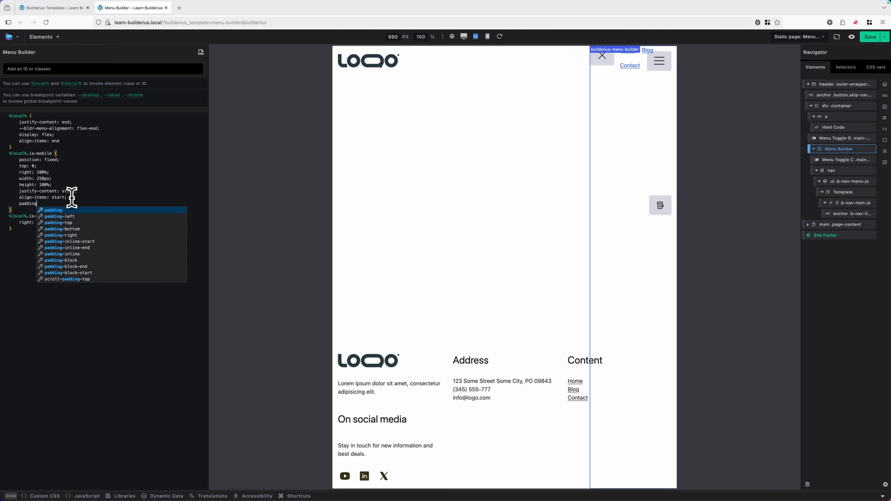
key("Return")
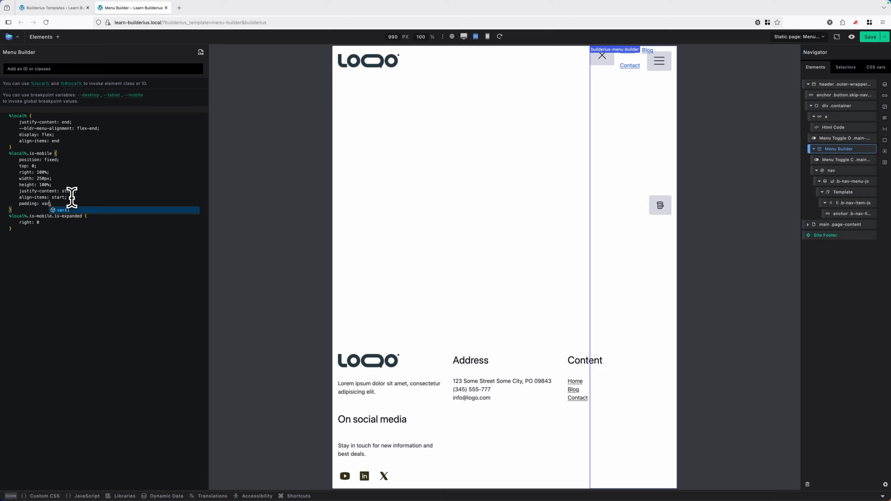
type("--")
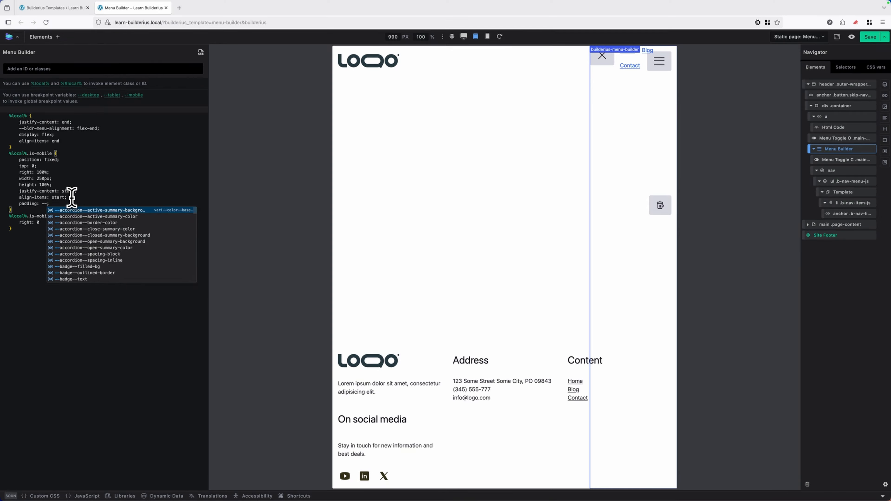
type("size")
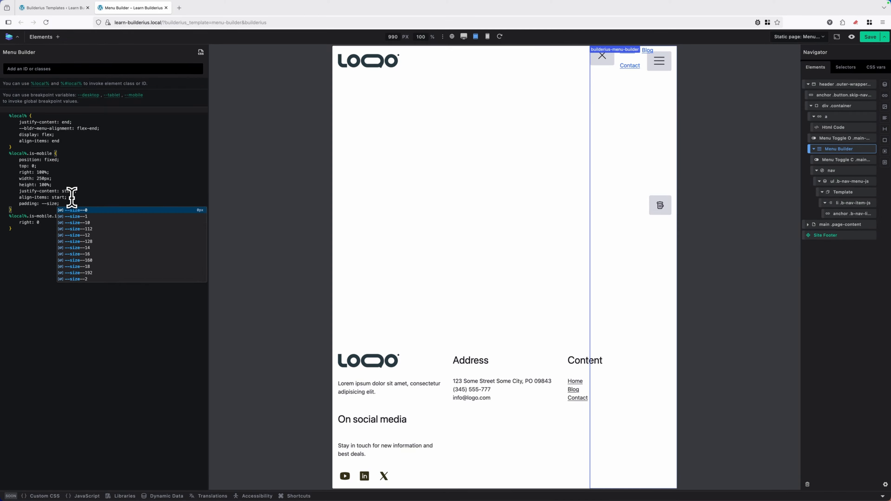
type("--7")
key("Return")
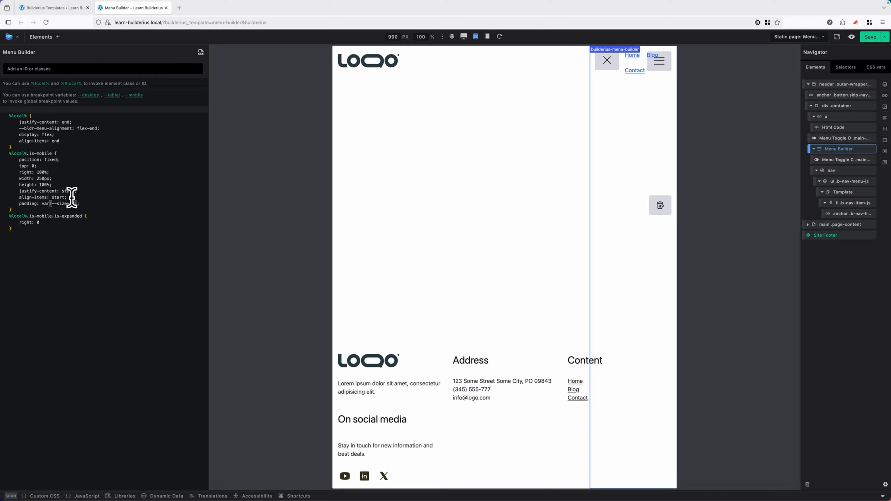
- Add flex-direction: column above the padding declaration in the Menu Builder's is-mobile rule
left_click(75, 197)
key("Return")
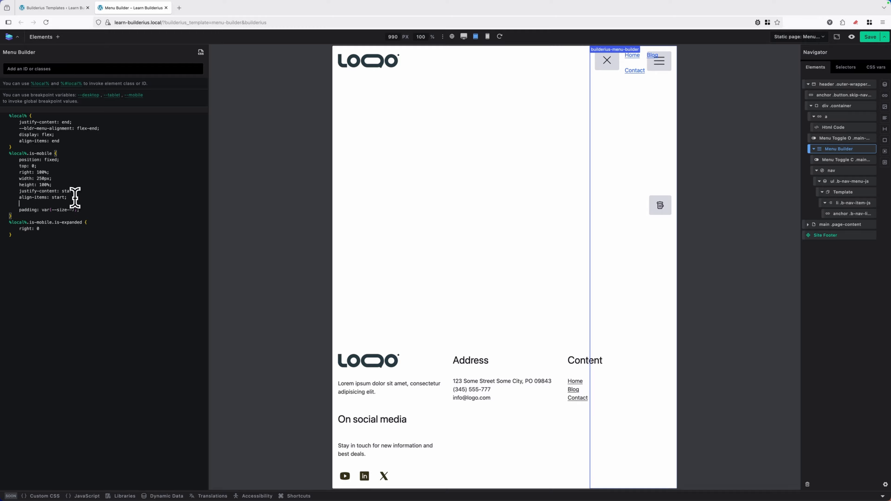
type("flex-direction: ;")
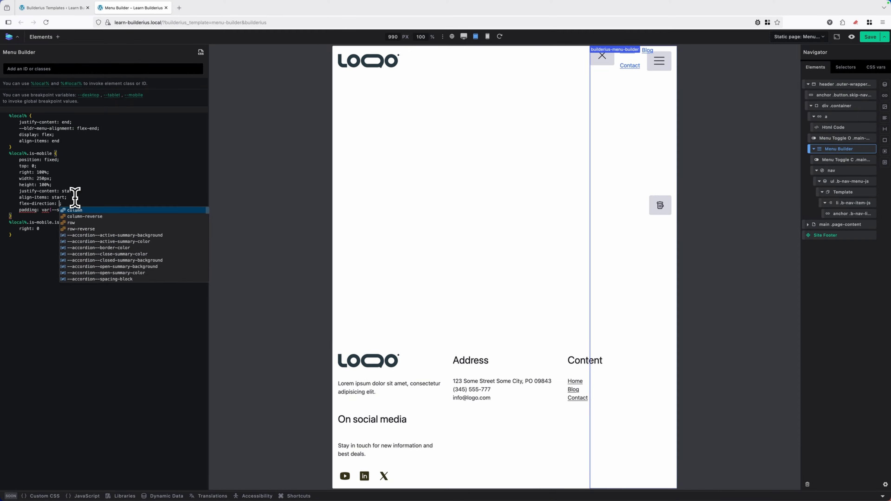
key("Return")
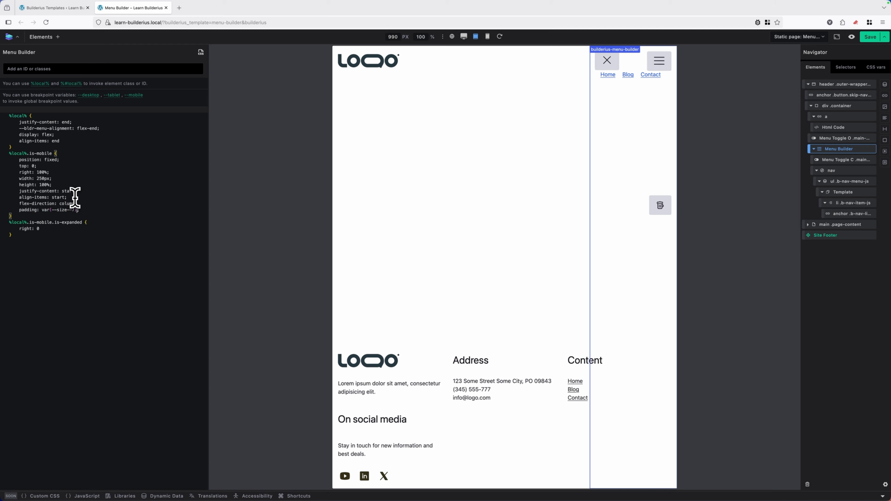
- Add z-index: 10 after the padding declaration in the Menu Builder's is-mobile rule
key("Return")
type("z-index")
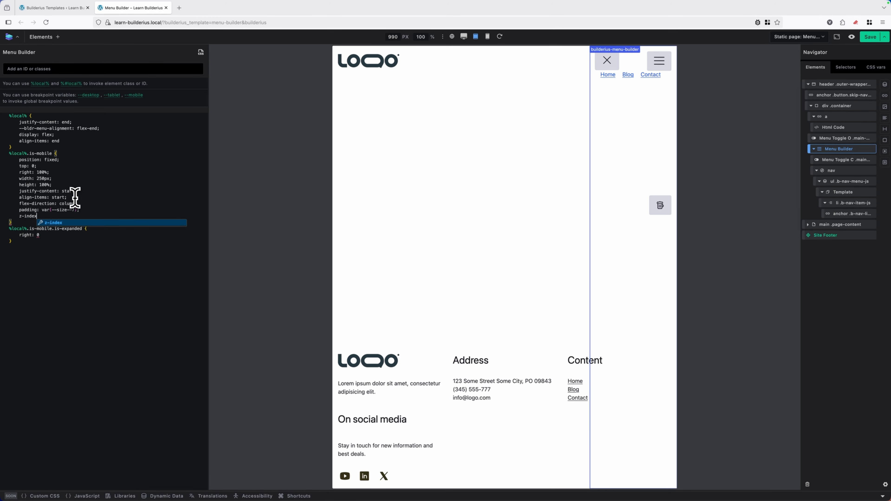
key("Return")
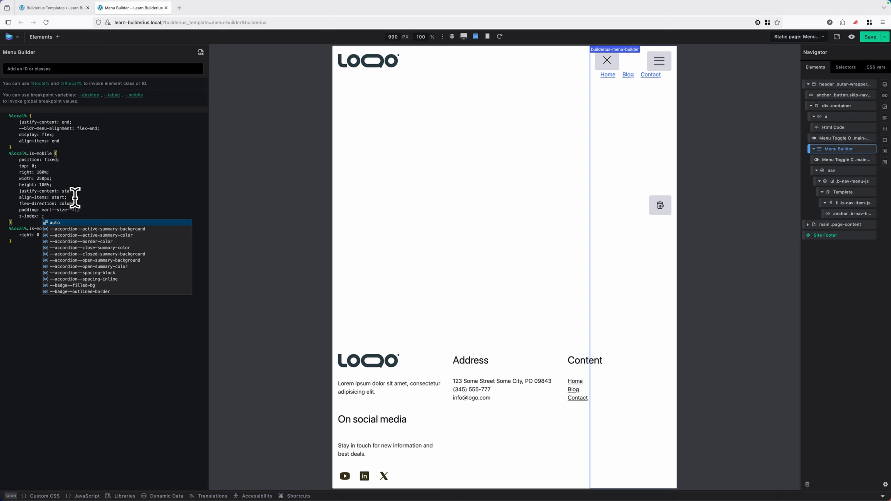
type("10")
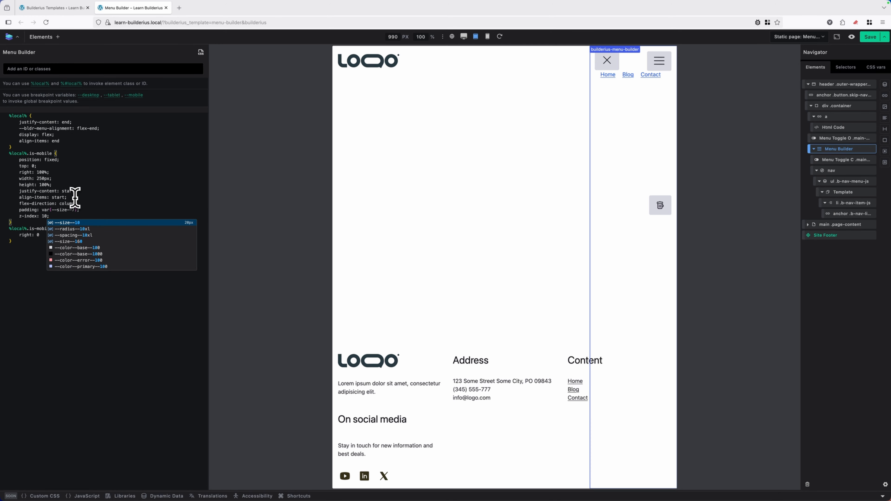
key("End")
- Add background-color: var(--color--primary--100) to the is-mobile rule, and close the side panel in the preview
key("Return")
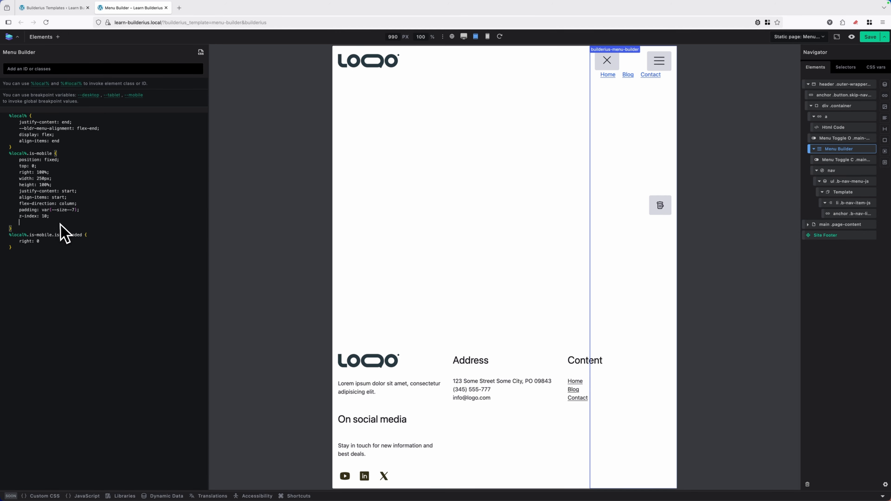
type("background-color: ")
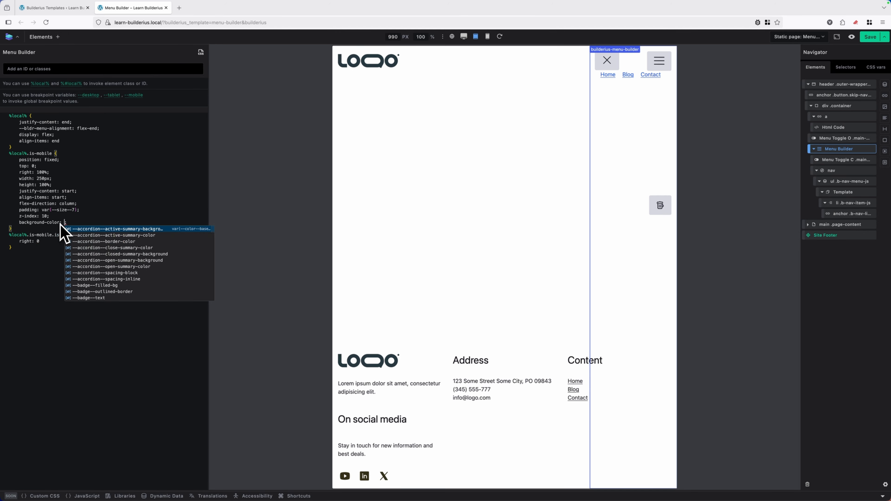
type("--prim")
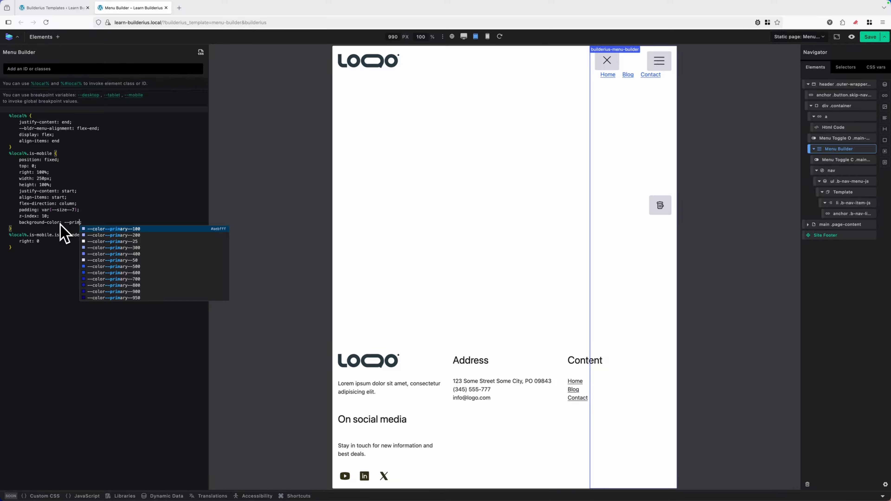
key("Return")
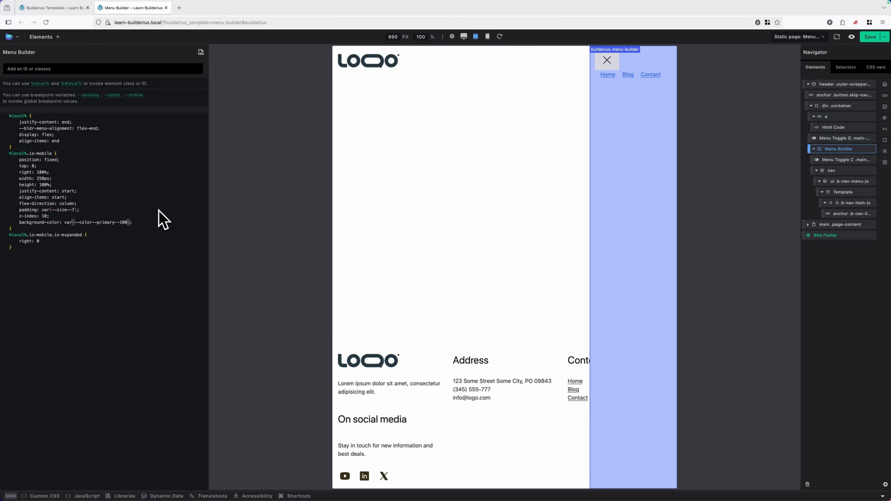
left_click(607, 65)
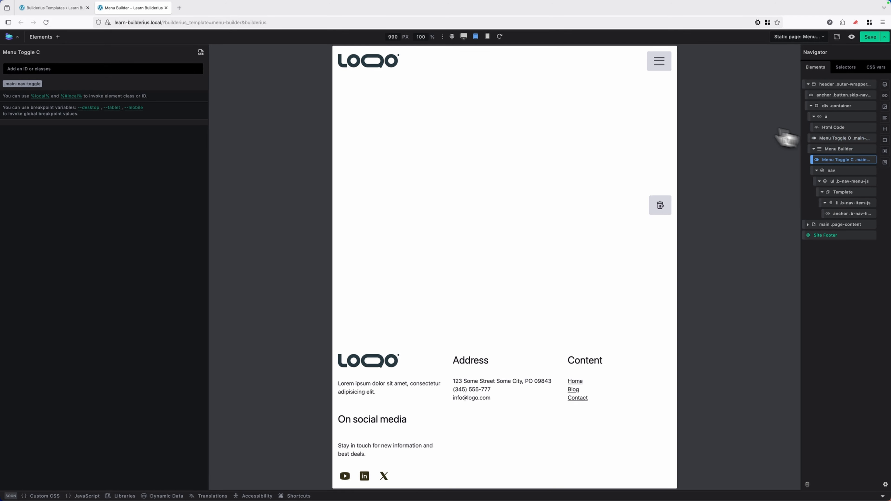
- Add transition: right 0.5s to the end of the Menu Builder's is-mobile rule
left_click(844, 148)
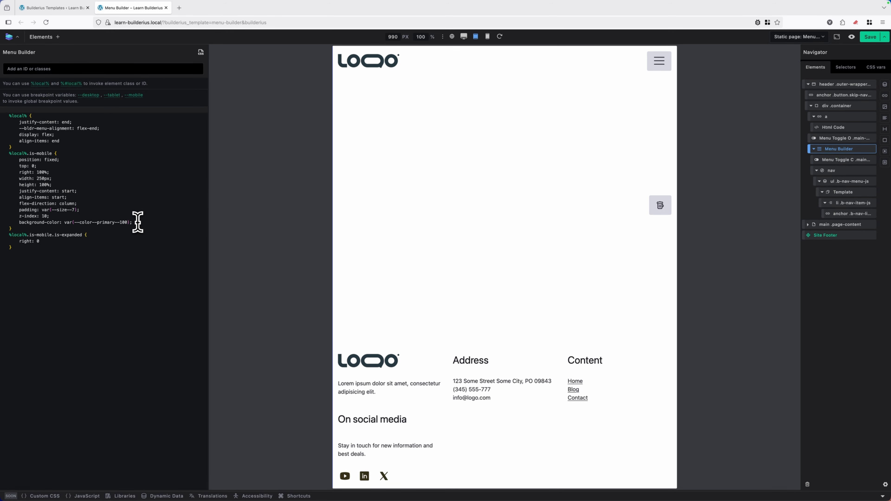
key("Return")
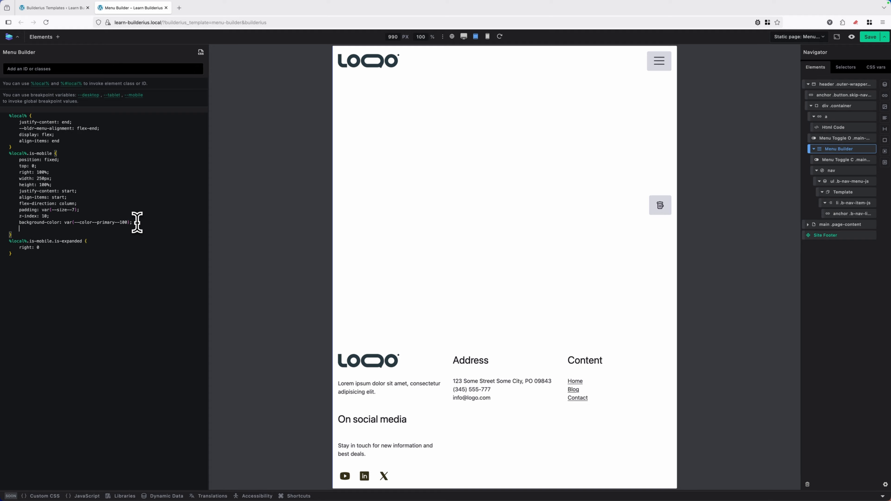
type("transitio")
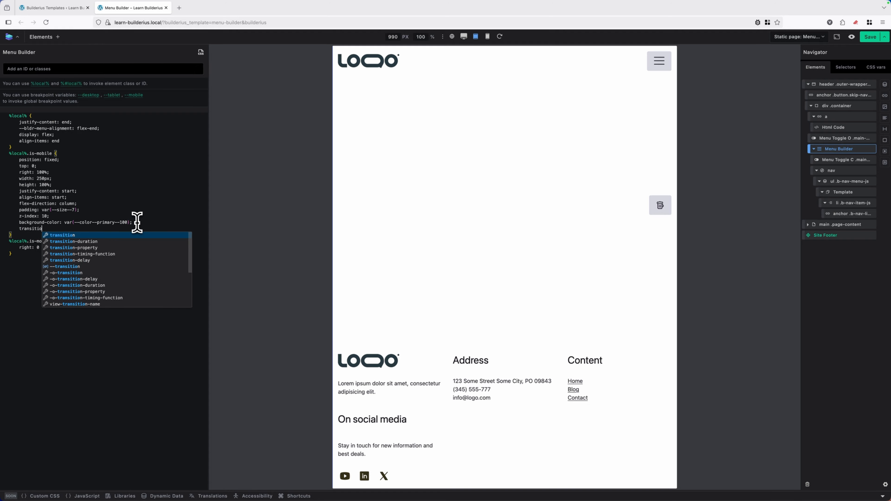
type("n:")
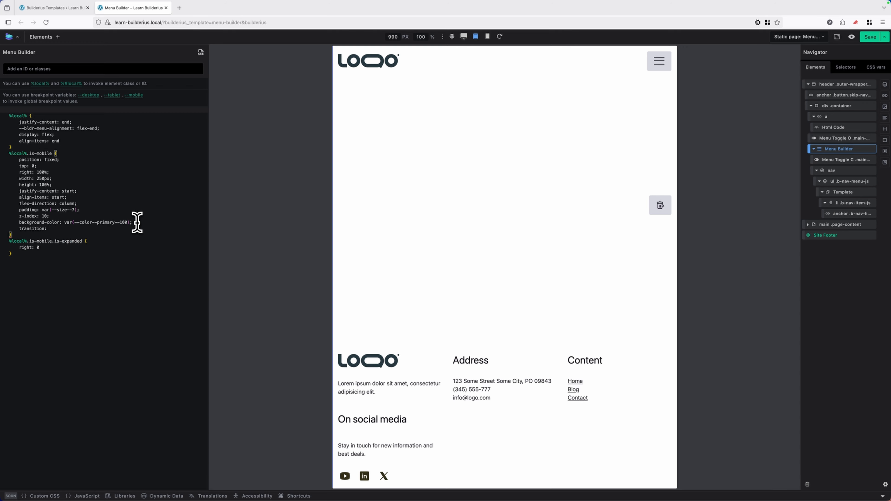
type(" right 0.")
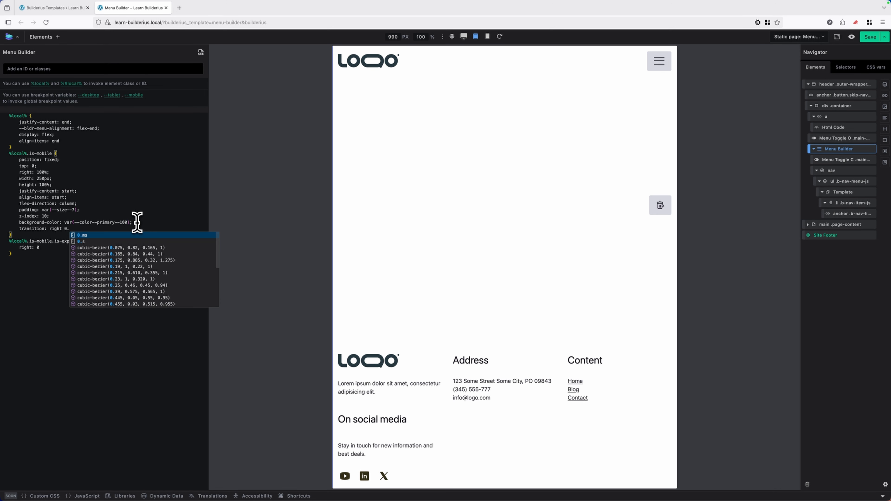
type("5s")
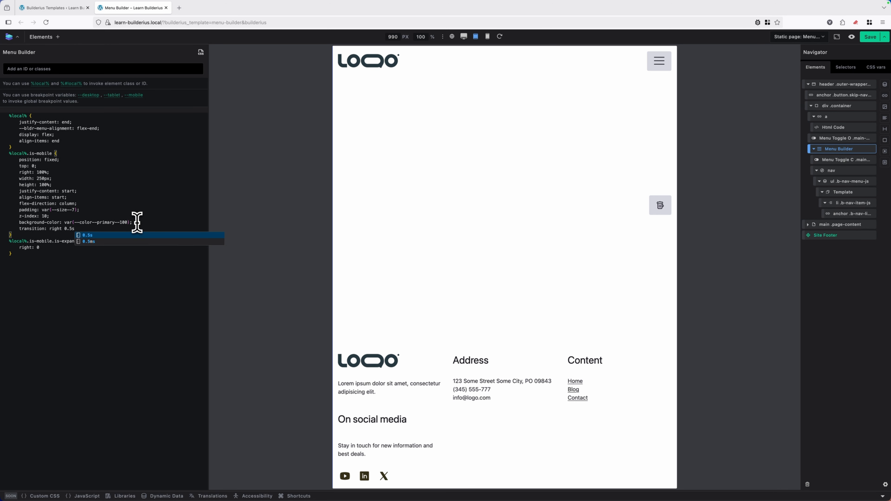
type(";")
- Copy the transition: right 0.5s declaration into the %local%.is-mobile.is-expanded rule, below right: 0
left_click_drag(77, 228, 18, 230)
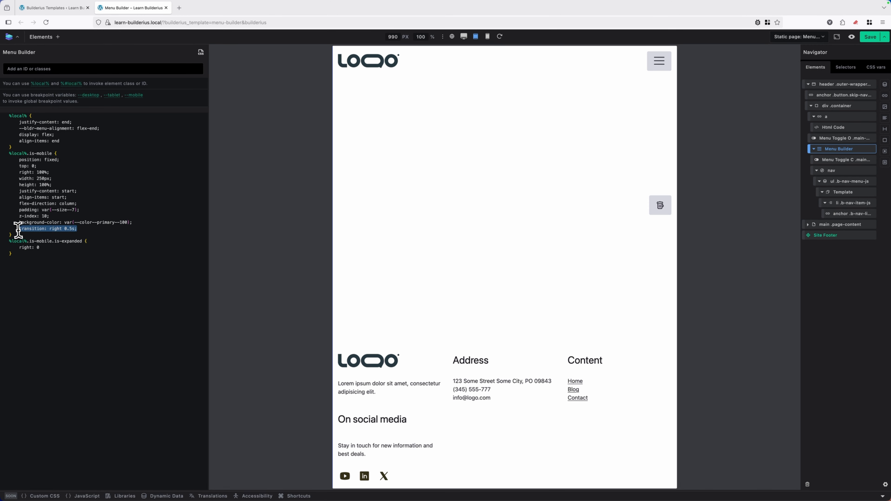
key("super+c")
left_click(48, 247)
type(";")
key("Return")
key("super+v")
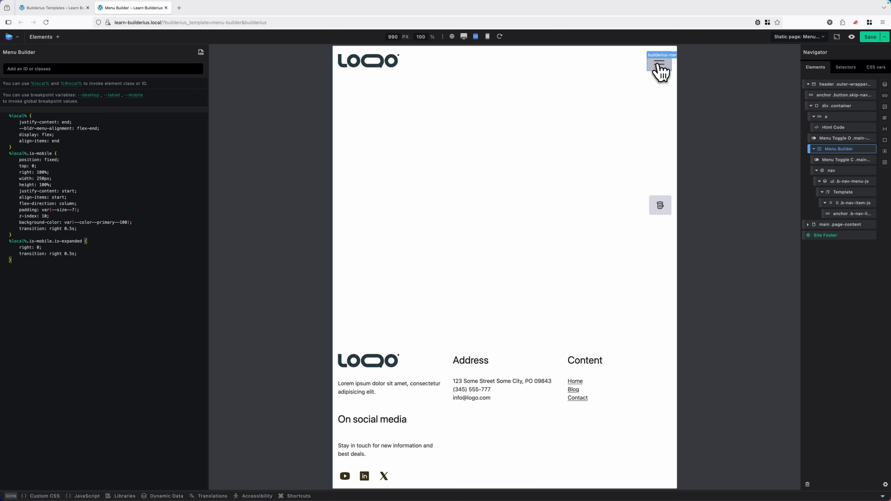
- Open, close and reopen the side panel with the preview's menu toggles to test the slide transition
left_click(659, 70)
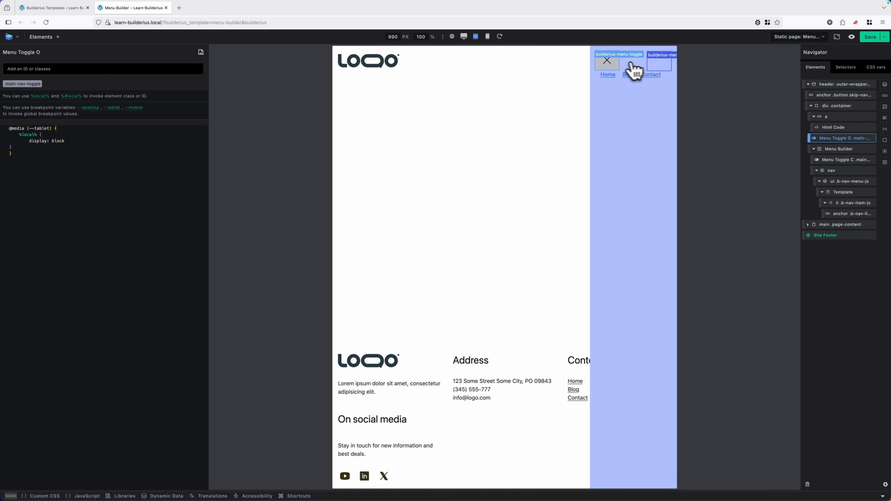
left_click(608, 62)
left_click(660, 69)
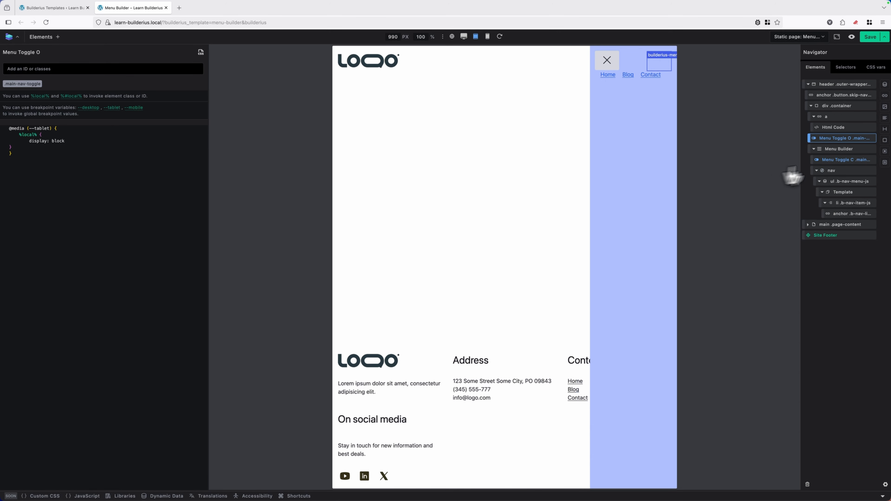
- Change the Menu Builder's is-mobile right offset to -100%, and retest closing and opening the side panel in the preview
left_click(843, 150)
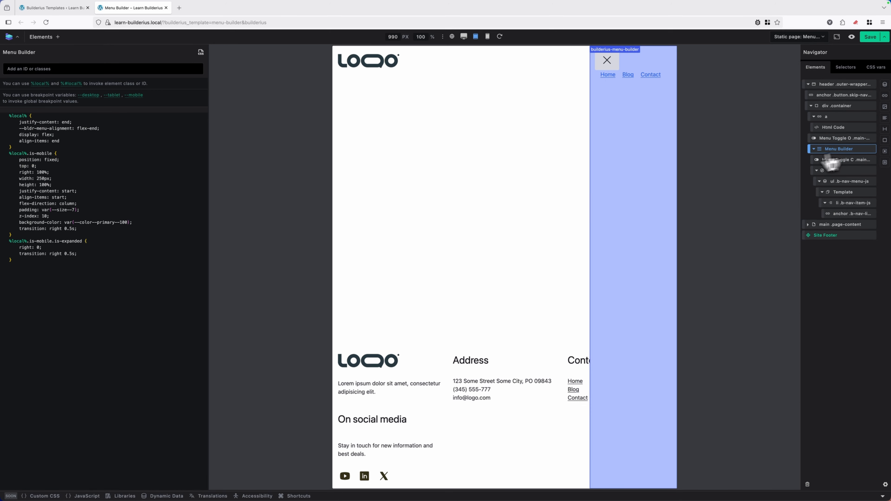
left_click(63, 247)
double_click(41, 172)
type("-100")
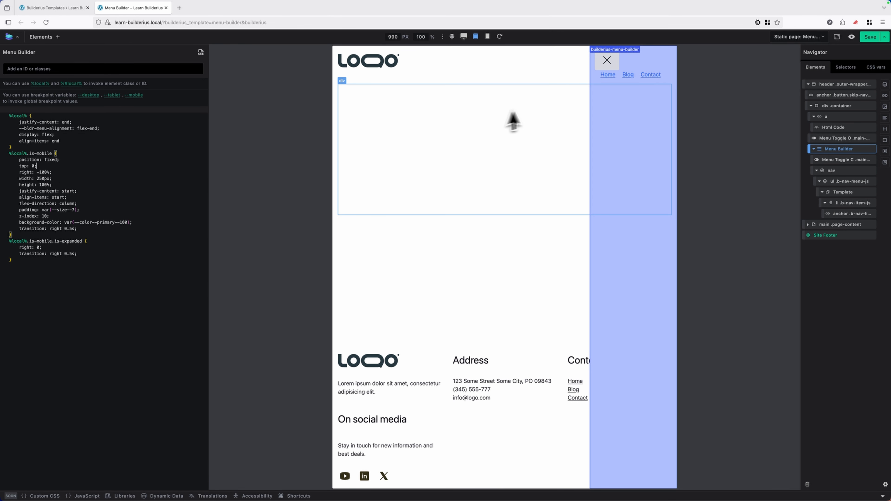
left_click(608, 62)
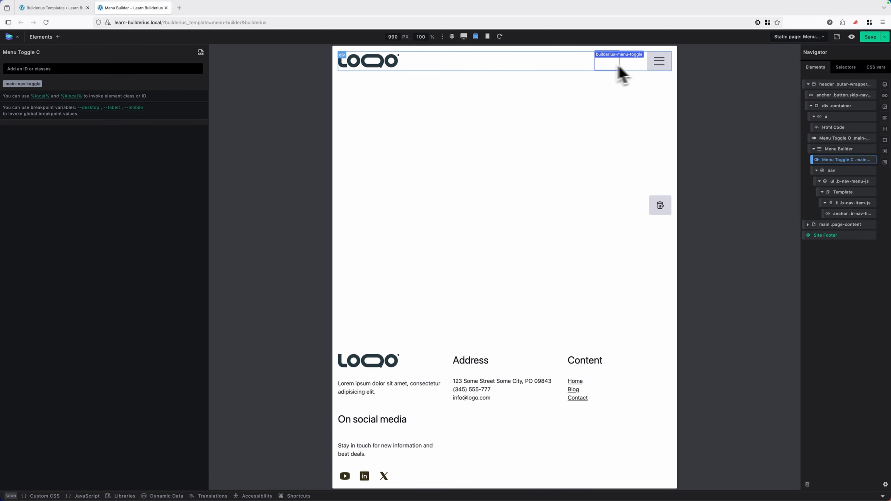
left_click(663, 66)
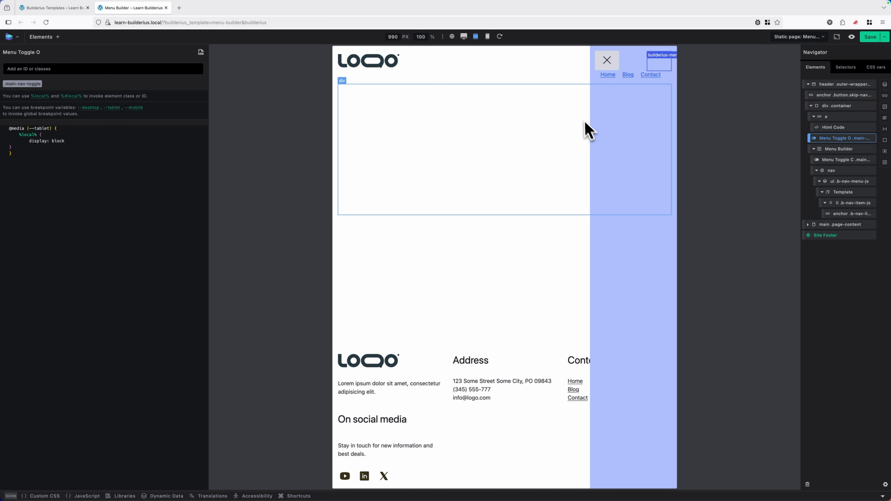